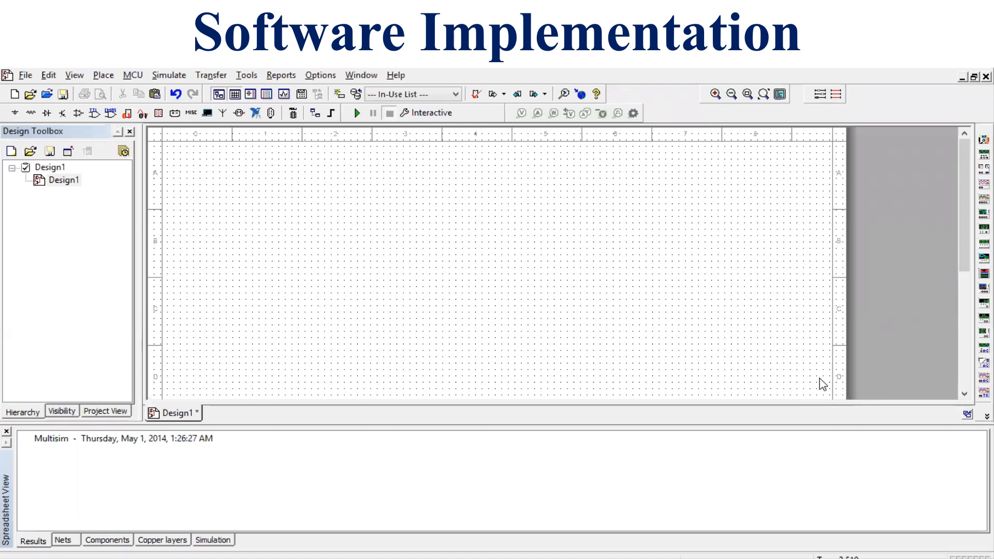
Step: Place a 5 Ω resistor from the Basic group's RESISTOR family on the empty schematic
click(263, 213)
click(32, 114)
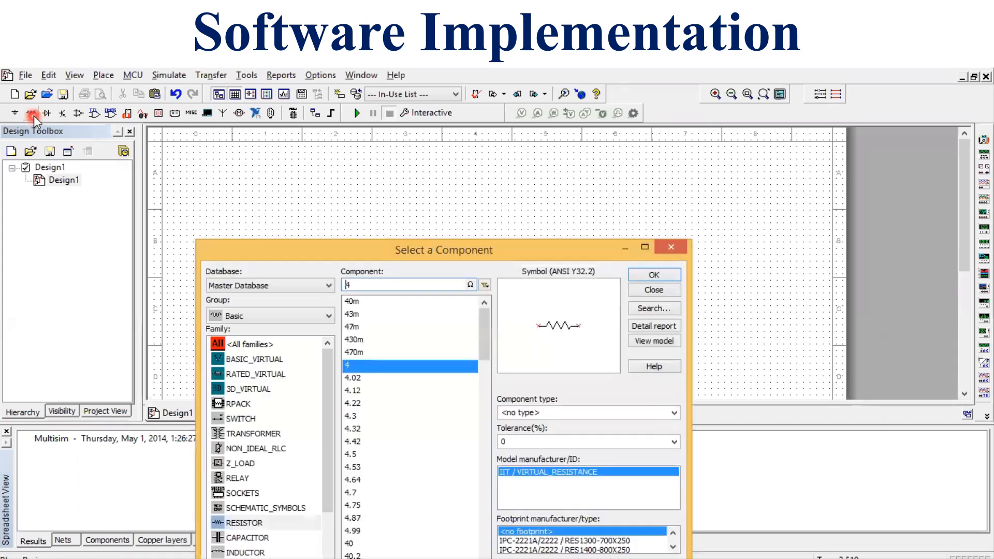
click(330, 446)
drag(330, 449, 333, 515)
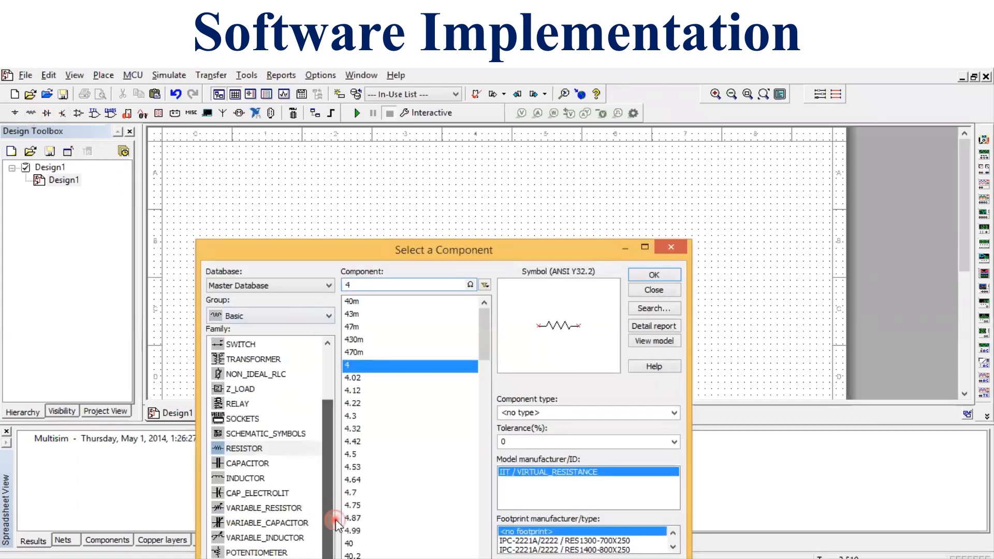
click(281, 449)
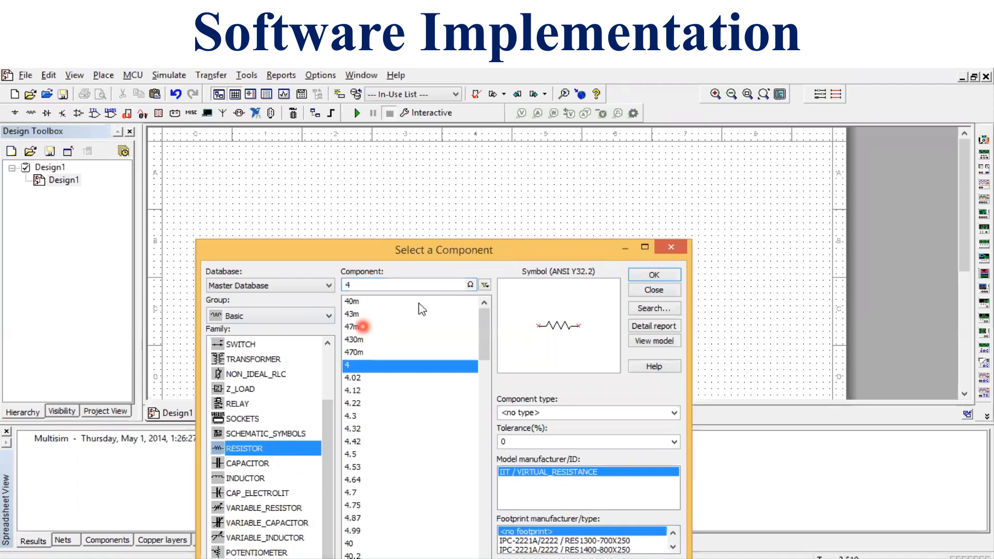
click(384, 286)
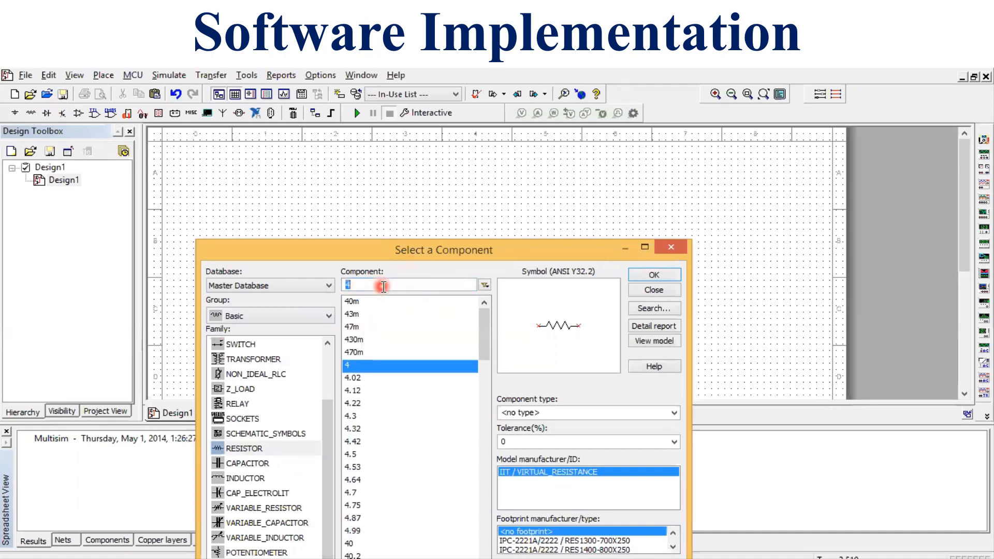
key(BackSpace)
text(5)
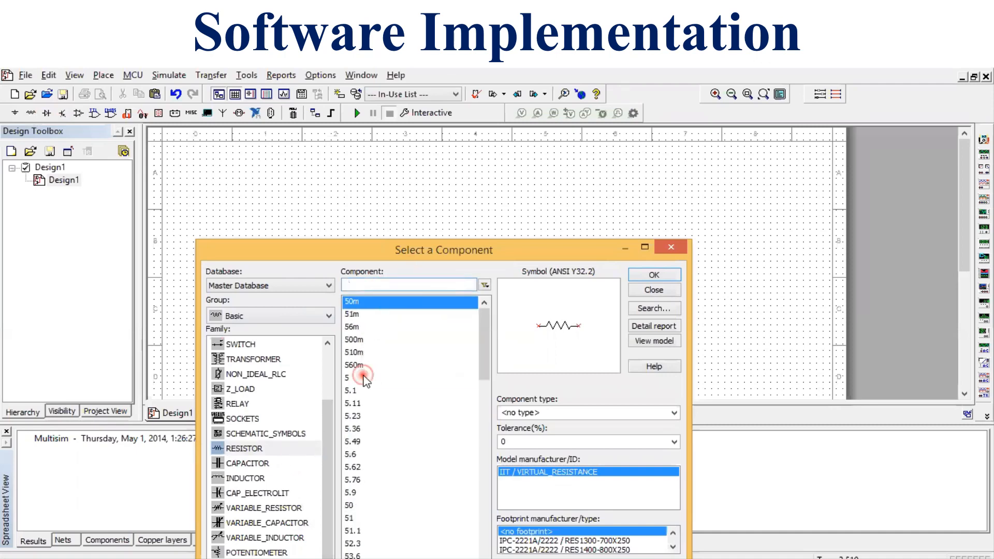
click(365, 379)
click(654, 276)
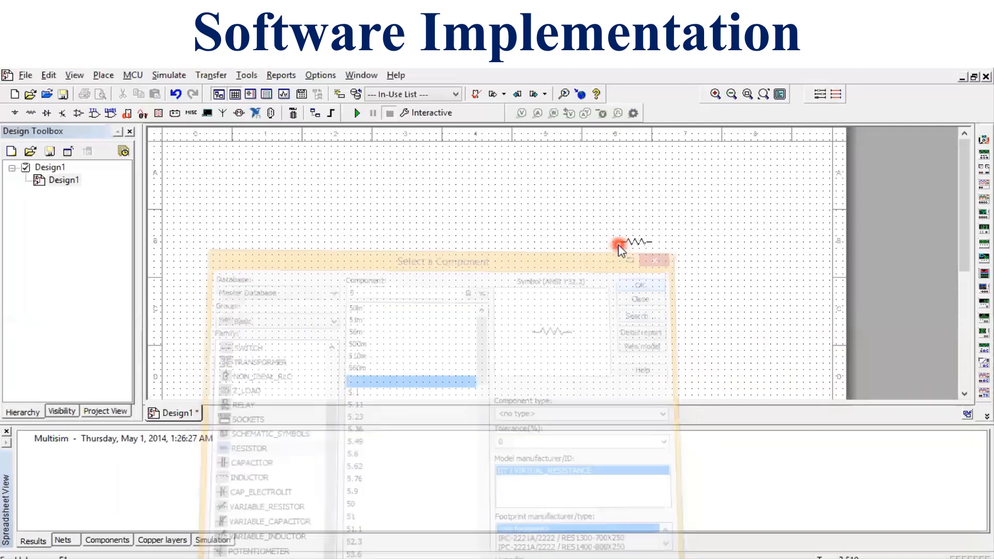
click(618, 244)
Step: Place two 4 Ω resistors, one above the other, below and to the left of the 5 Ω resistor
click(416, 283)
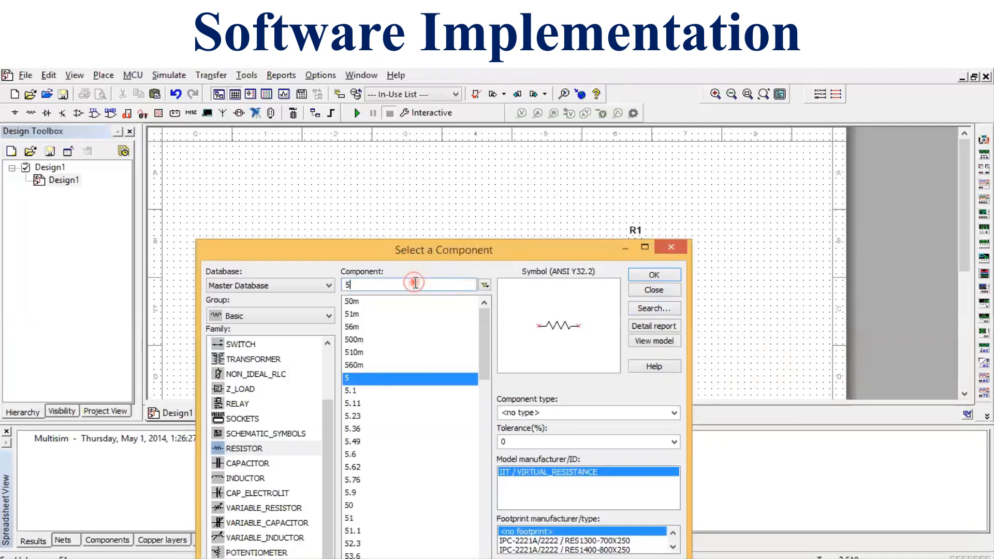
text(4)
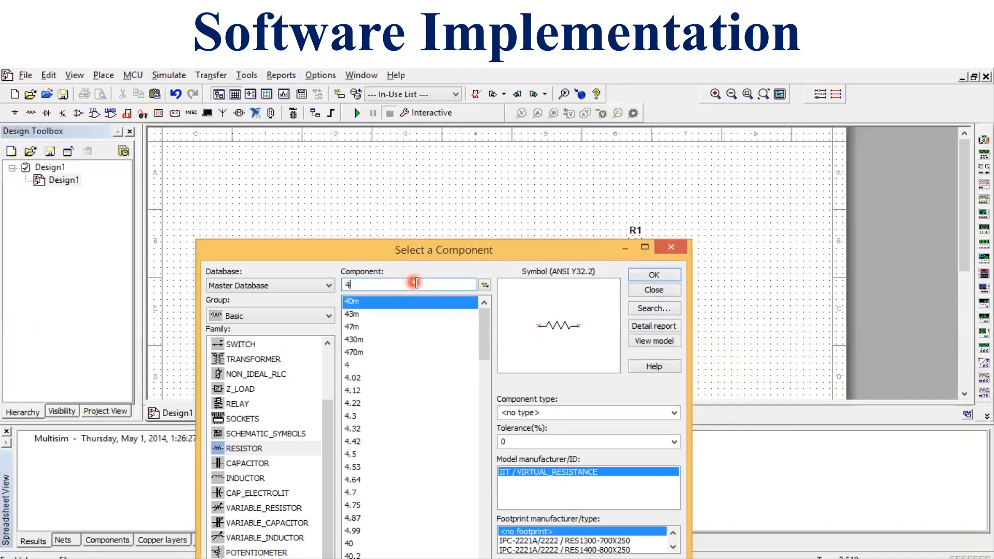
click(654, 277)
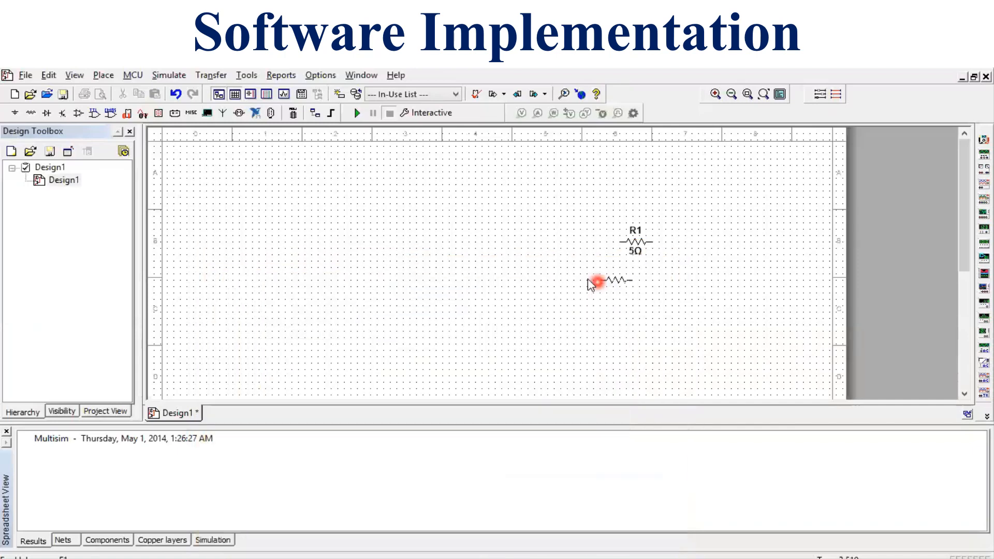
click(573, 276)
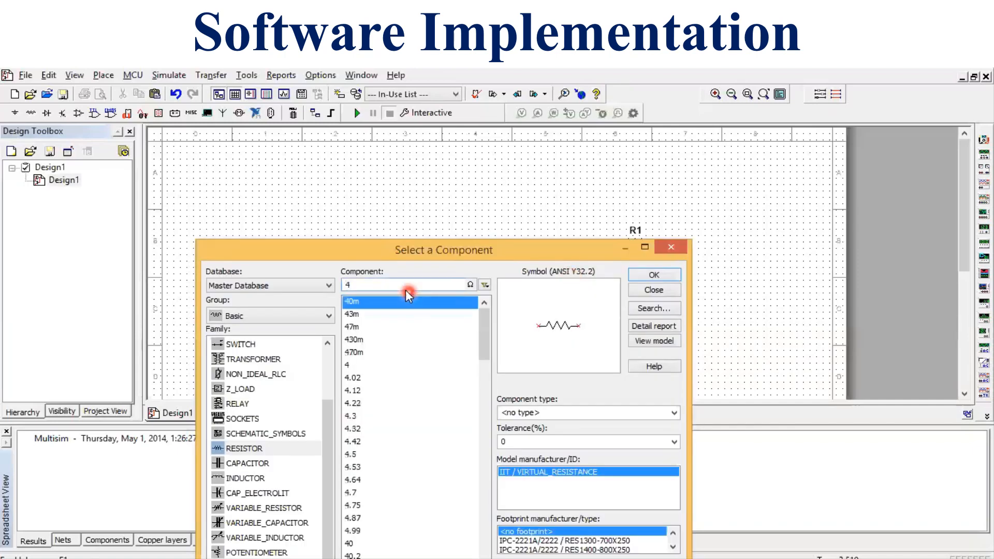
click(406, 288)
click(377, 367)
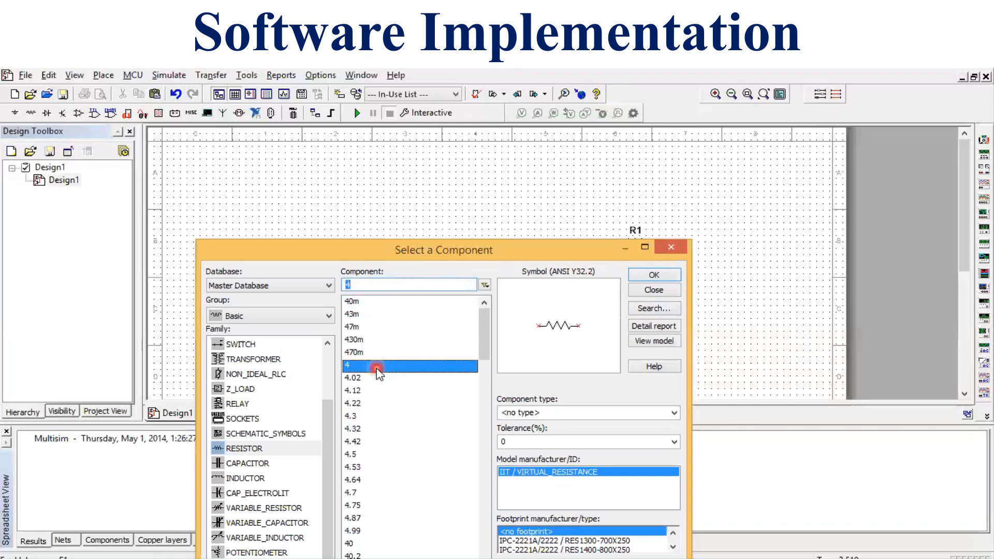
click(673, 279)
click(573, 318)
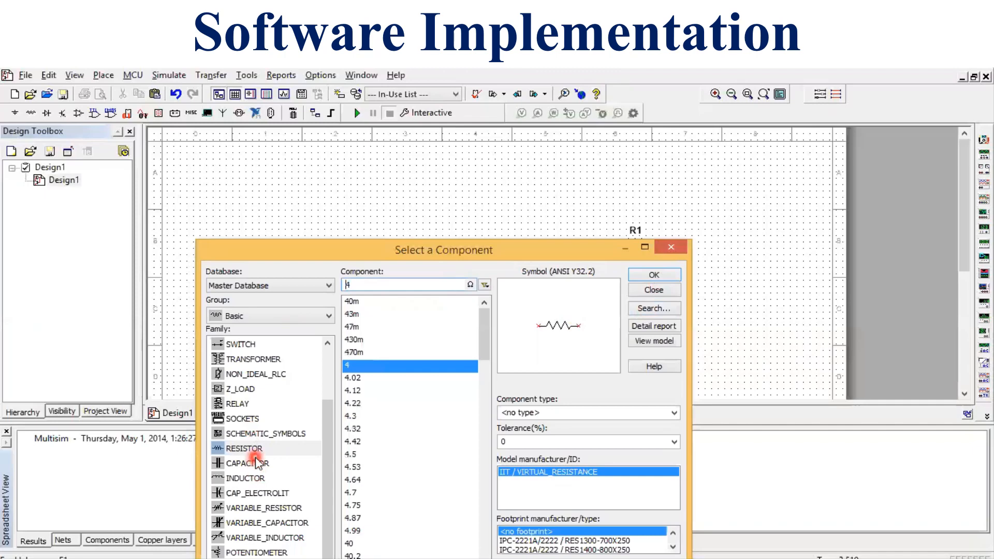
Step: Place two DC_POWER sources from the POWER_SOURCES family, one on each side of the resistors
click(260, 317)
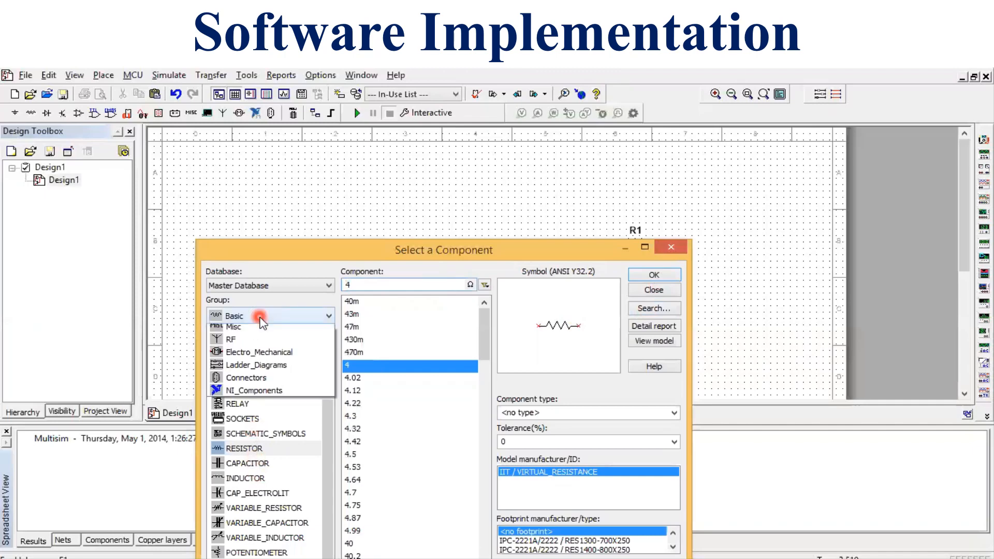
click(251, 347)
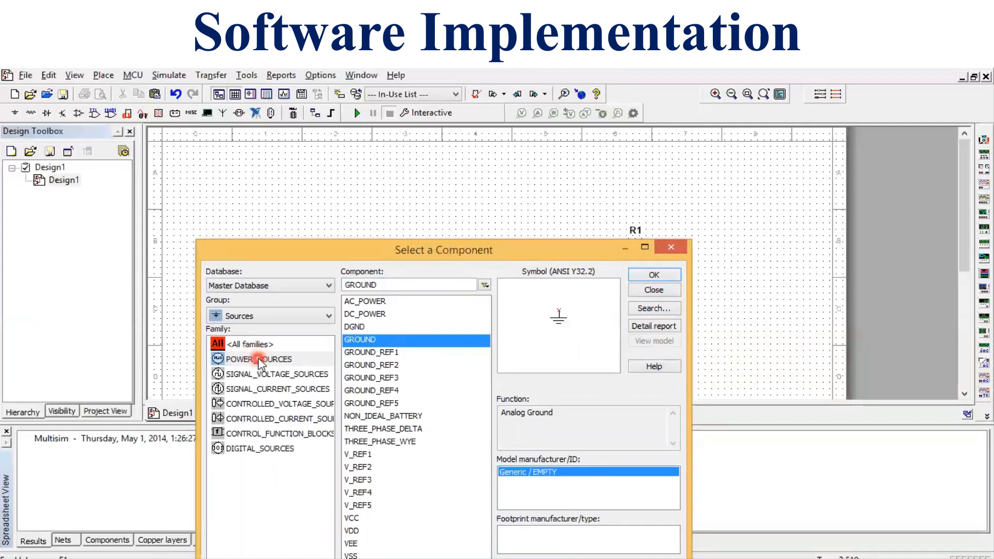
click(259, 361)
click(389, 316)
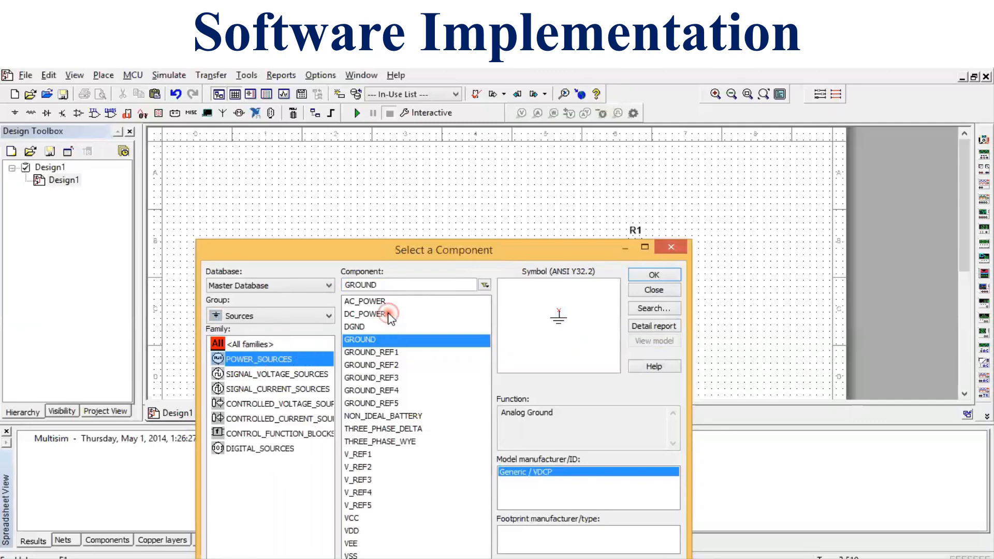
click(647, 277)
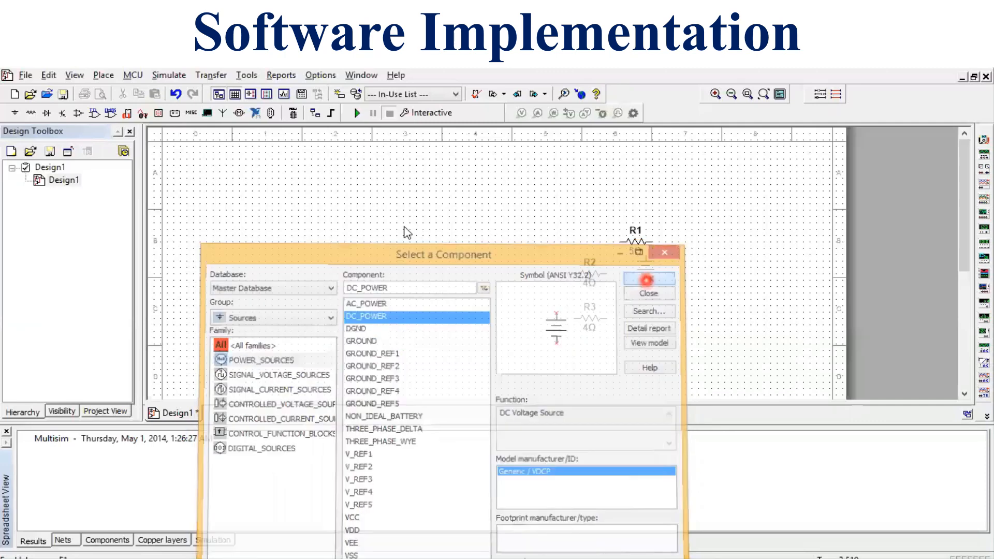
click(364, 212)
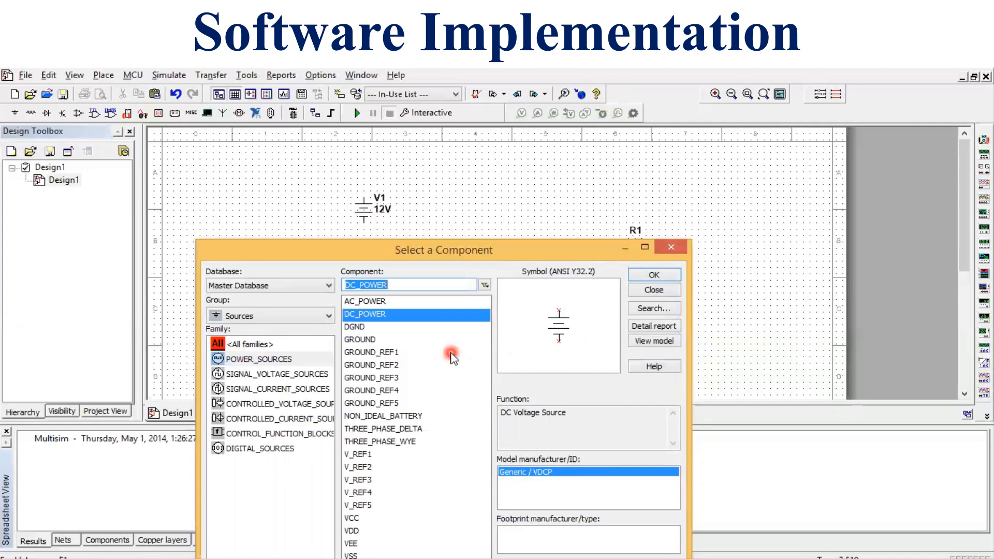
click(646, 273)
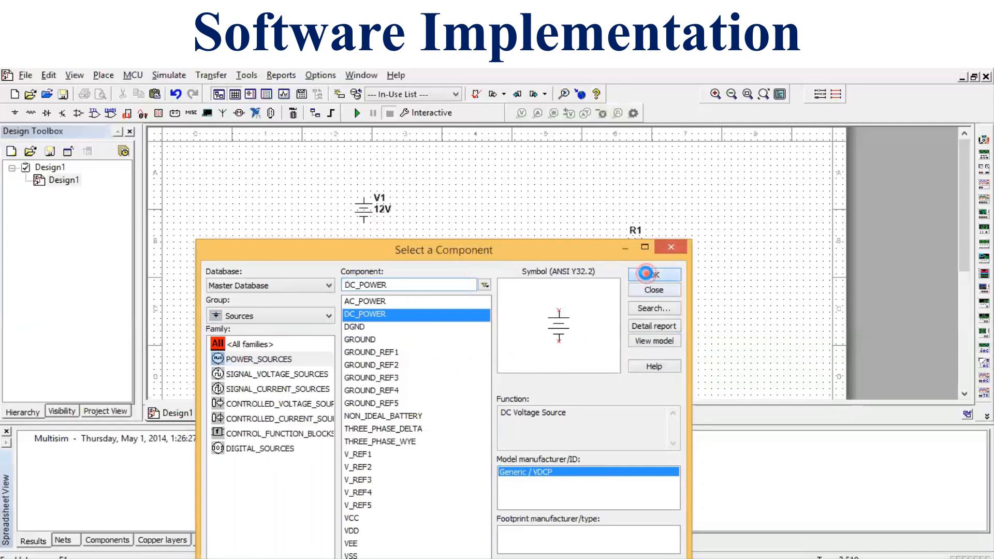
click(725, 261)
Step: Place a GROUND symbol below the resistors and finish component selection
click(361, 341)
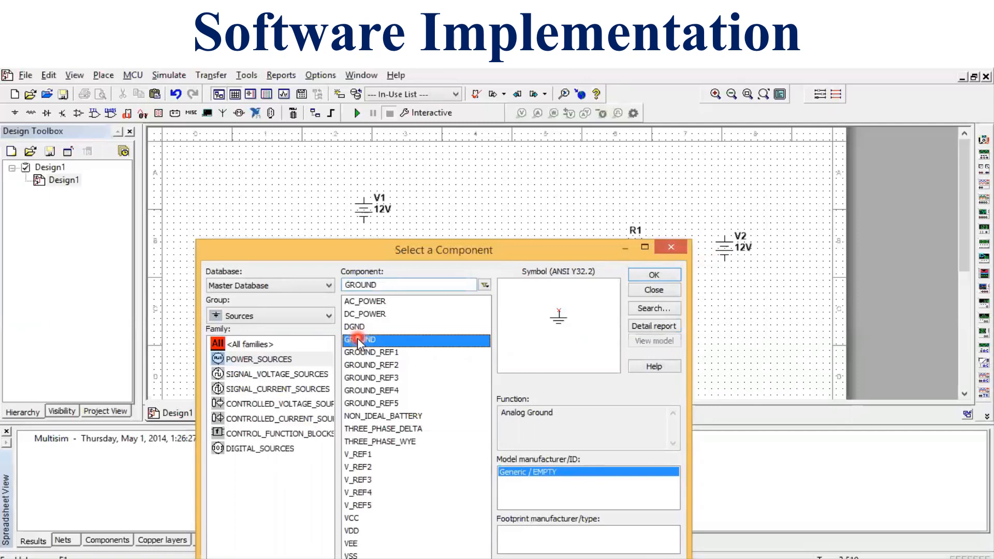
click(654, 276)
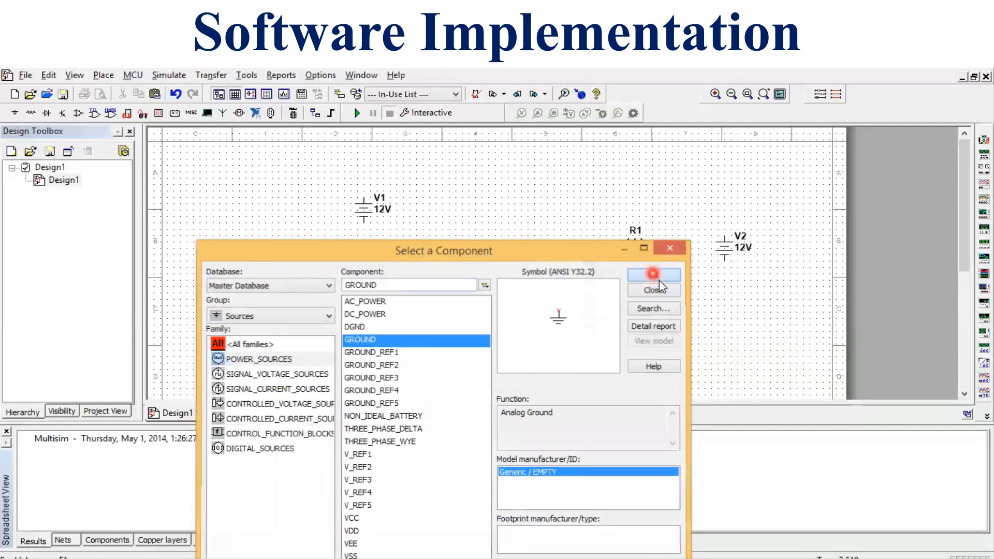
click(640, 329)
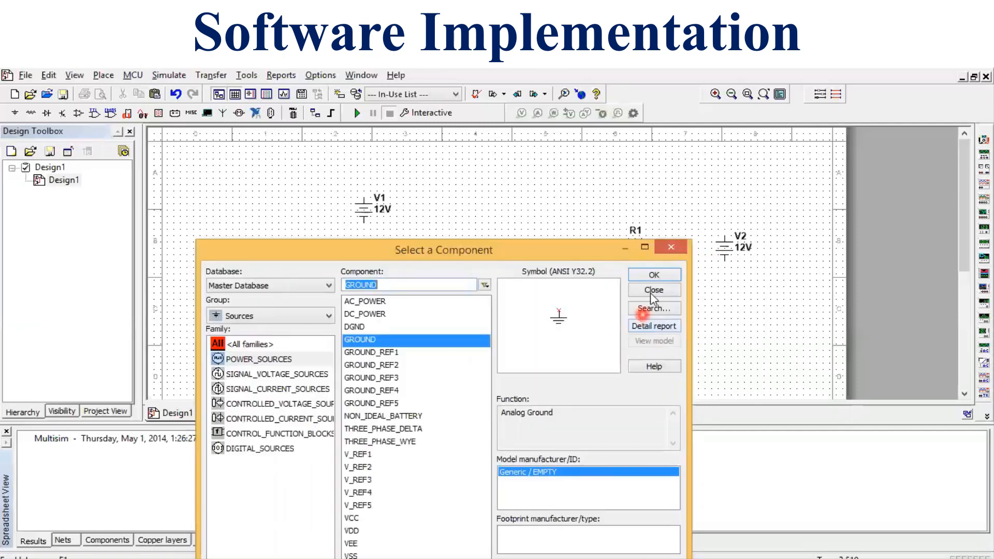
click(669, 247)
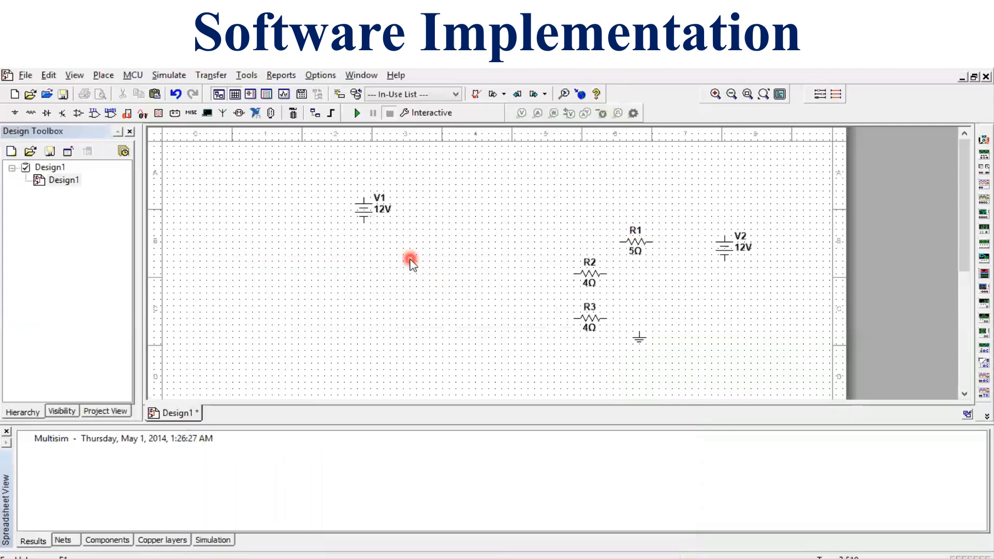
Step: Move source V1 slightly down and set its voltage to 10 V
drag(363, 213, 358, 264)
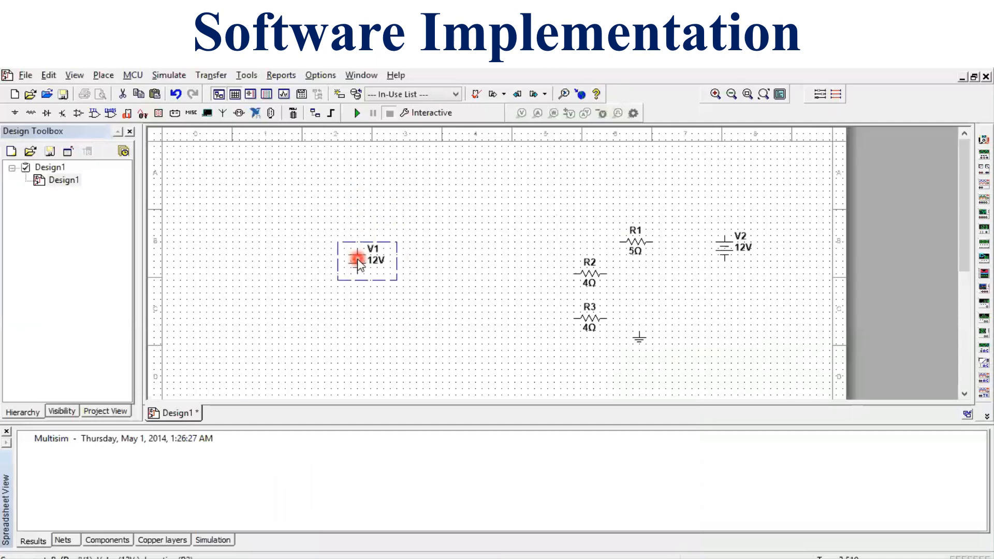
double_click(357, 262)
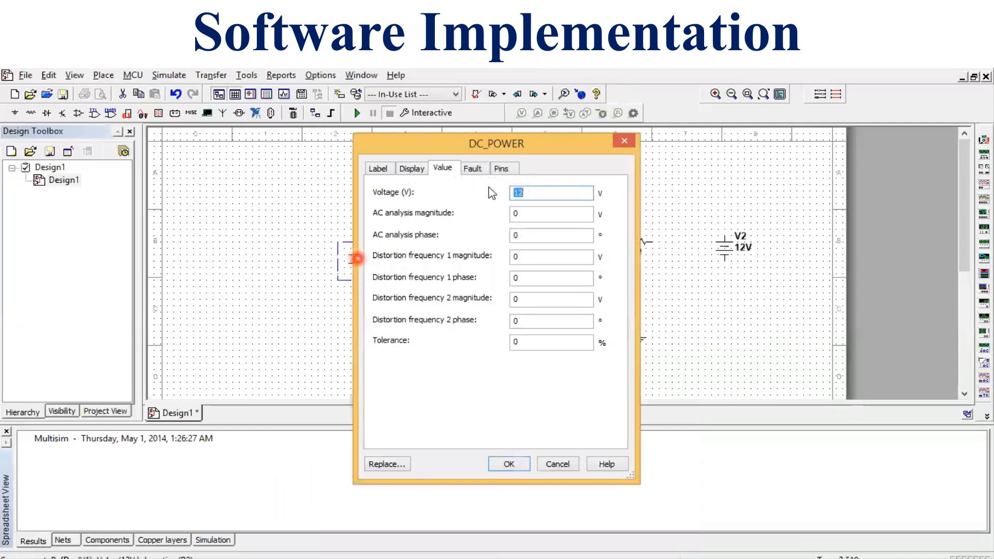
click(548, 189)
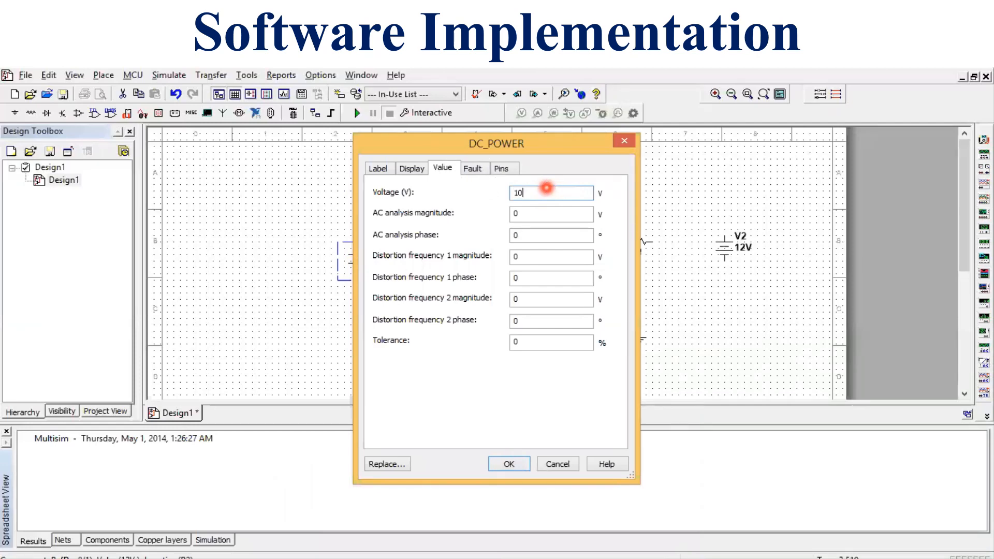
click(507, 464)
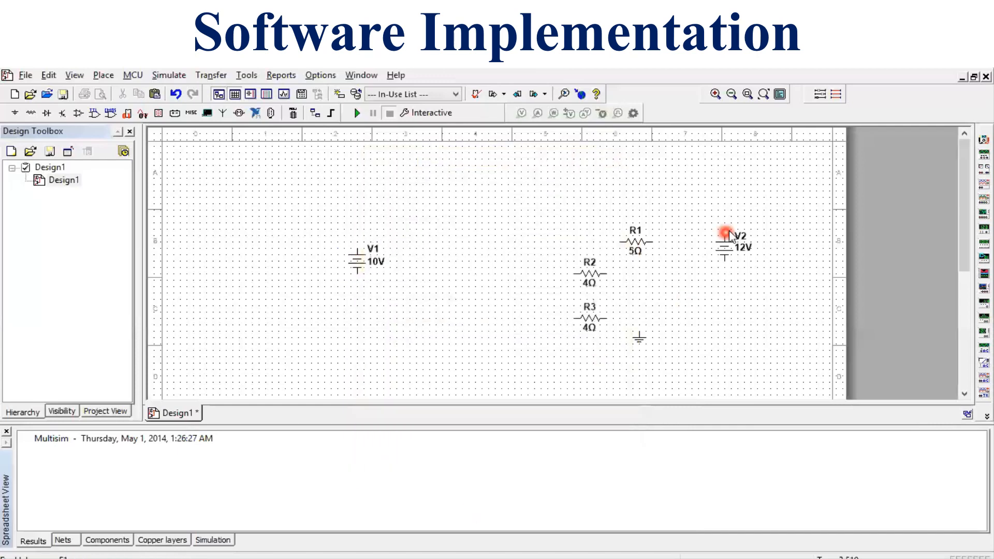
Step: Set the voltage of source V2 to 5 V
click(727, 251)
double_click(727, 251)
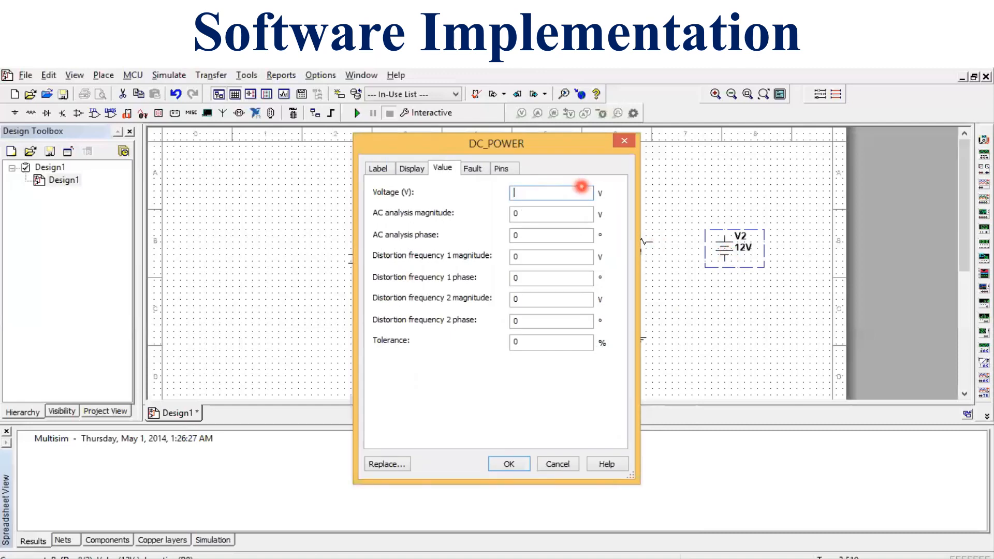
text(5)
click(505, 464)
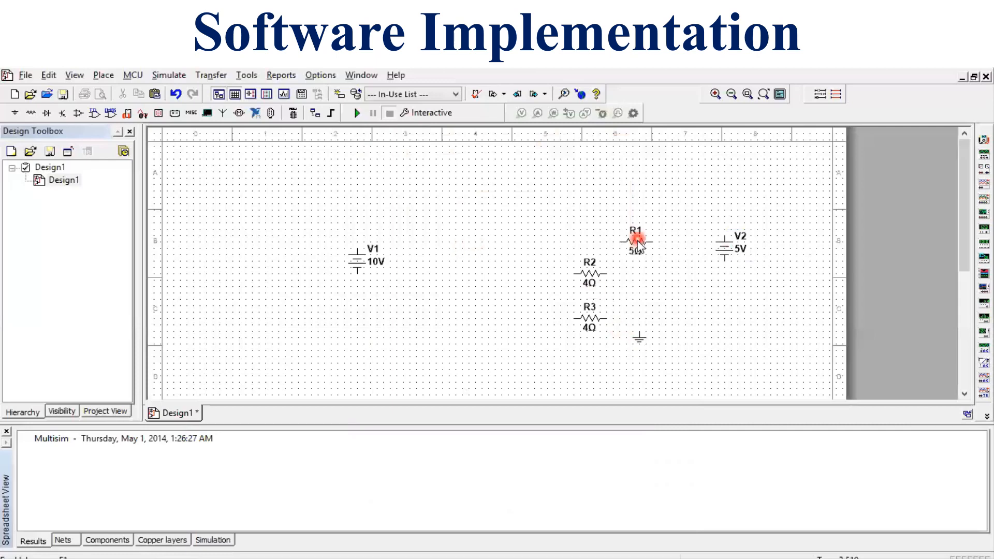
Step: Arrange R1 and R2 in a horizontal row to the upper right of V1, with R3 rotated vertical between and below them
drag(638, 242, 421, 223)
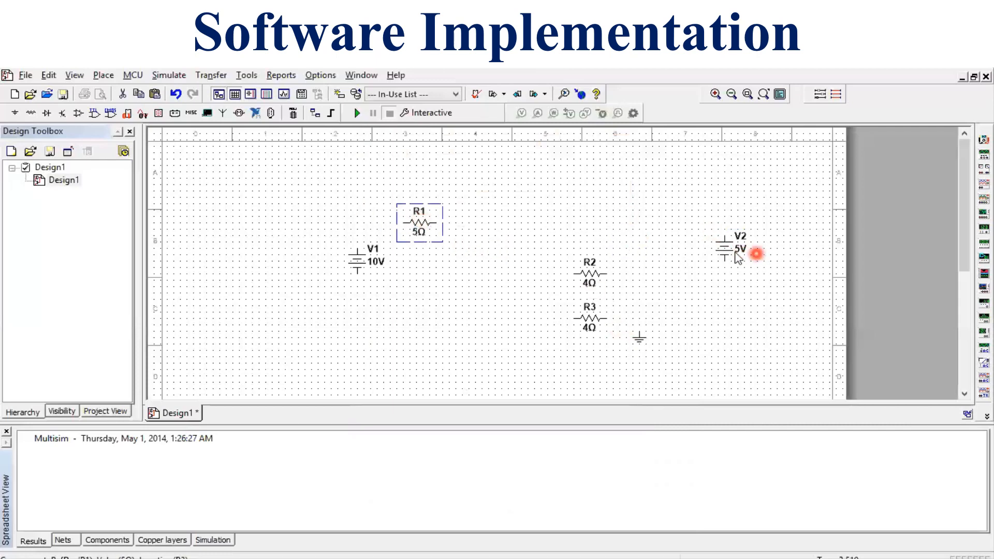
drag(583, 278, 556, 223)
drag(586, 316, 484, 267)
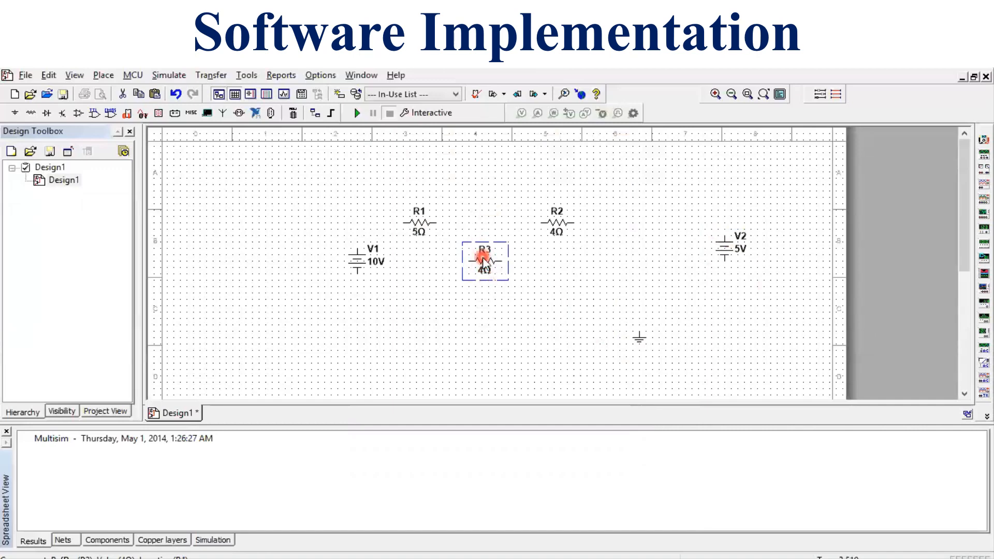
double_click(483, 260)
key(ctrl+r)
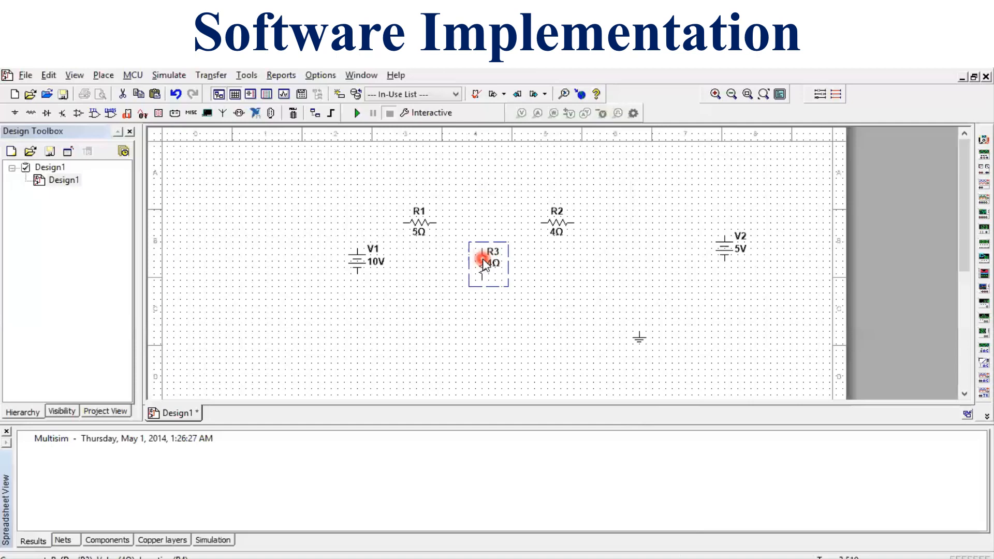
click(439, 266)
Step: Wire V1's upper terminal to R1's left end and R1's right end to R2's left end
click(358, 248)
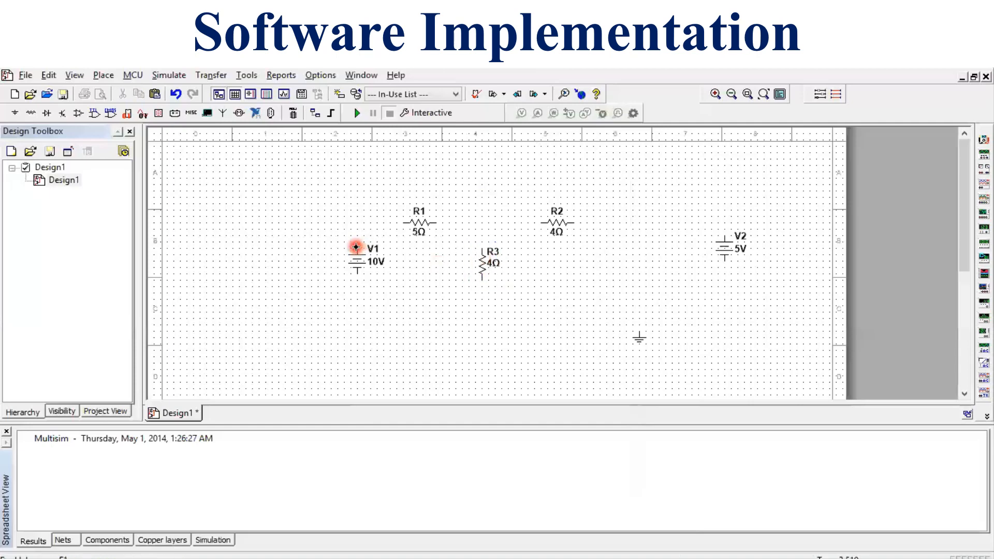
click(397, 223)
click(436, 222)
click(542, 222)
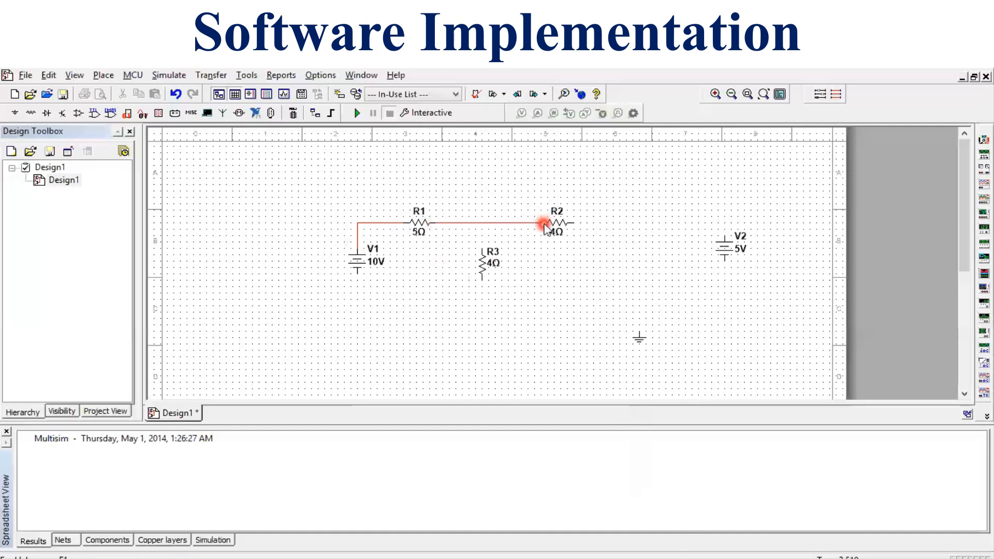
Step: Move V2 to just below and right of R2 and wire R2's right end to V2's upper terminal
drag(728, 255, 597, 259)
click(573, 223)
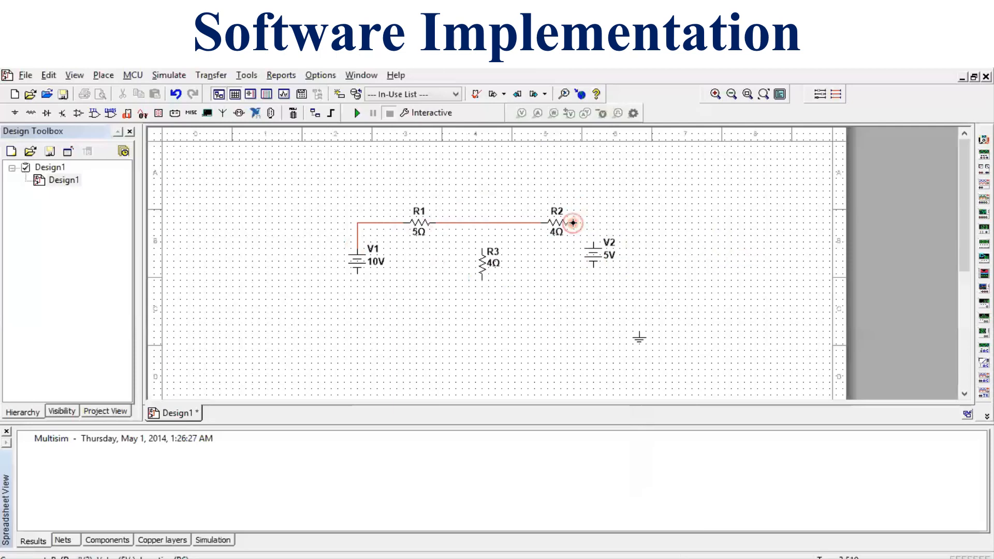
click(594, 242)
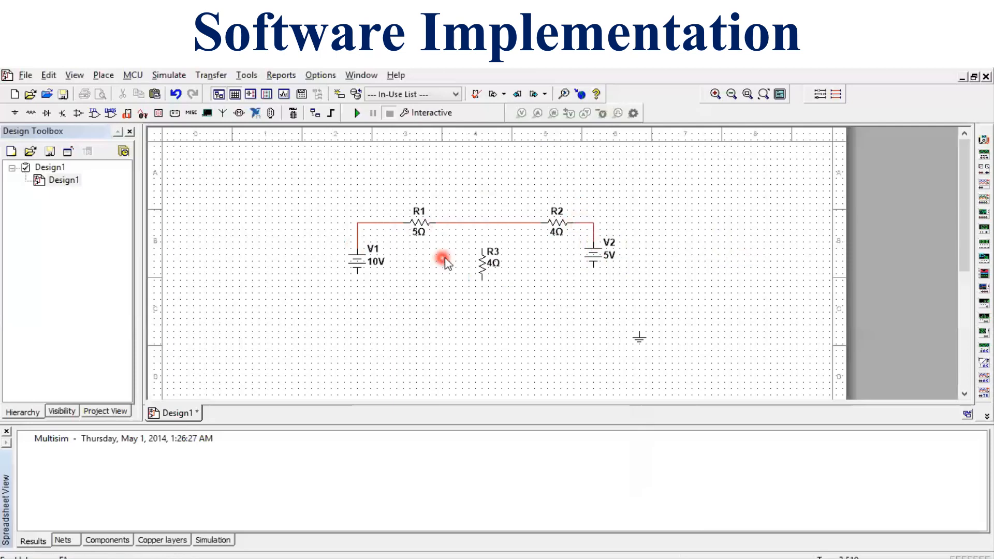
Step: Wire R3's upper end to the wire between R1 and R2, and V1's lower terminal to V2's lower terminal
click(482, 248)
click(482, 224)
click(357, 271)
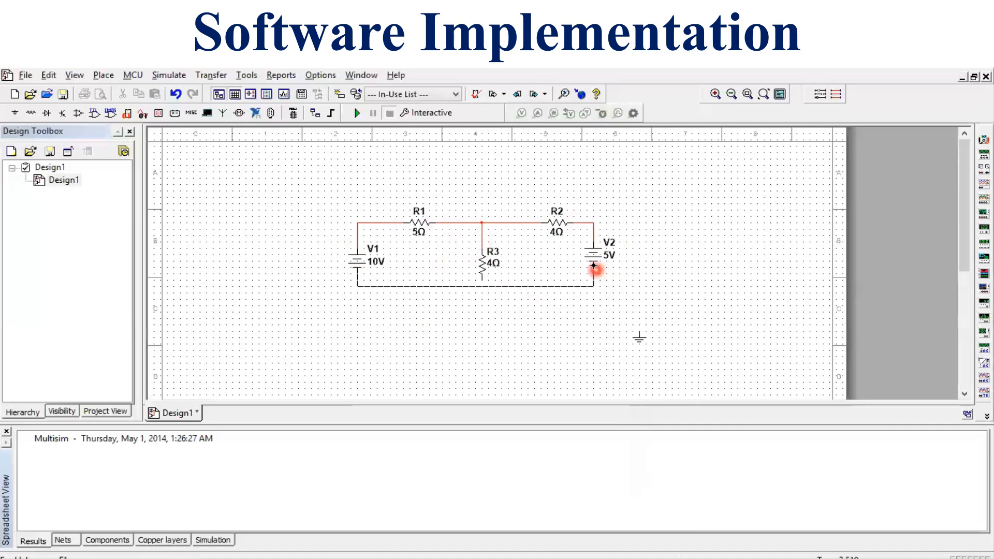
click(594, 267)
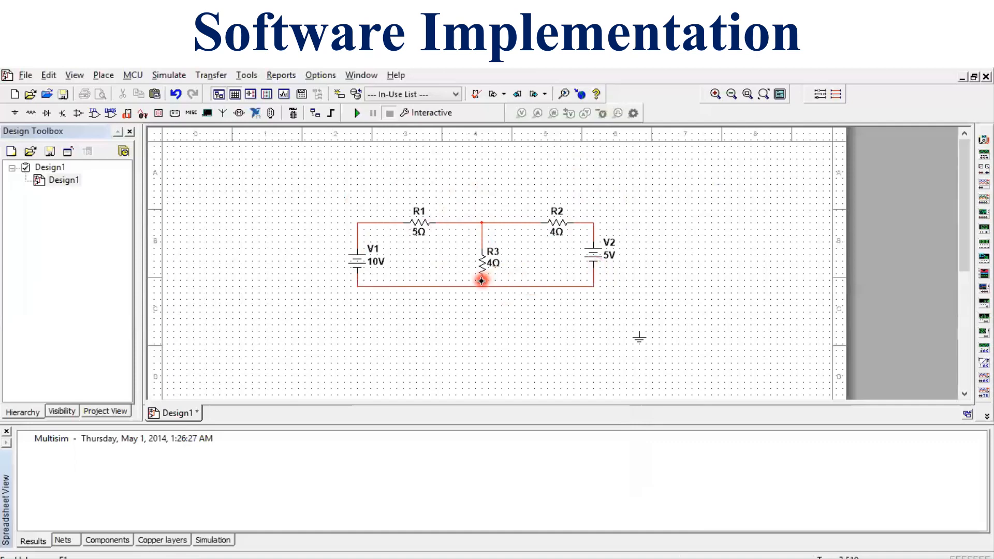
Step: Wire R3's lower end to the bottom wire and attach the ground symbol at that junction
click(481, 280)
click(482, 286)
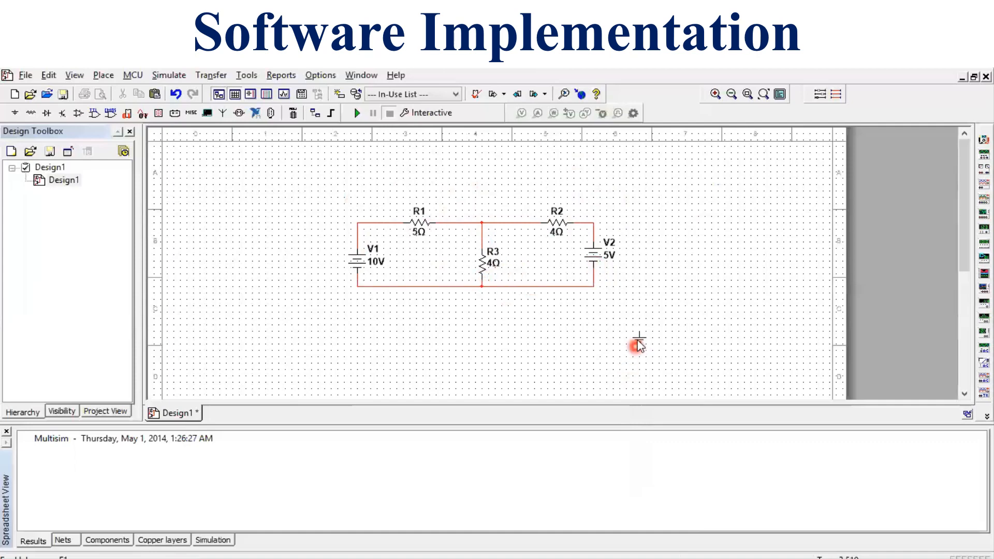
drag(637, 341, 482, 293)
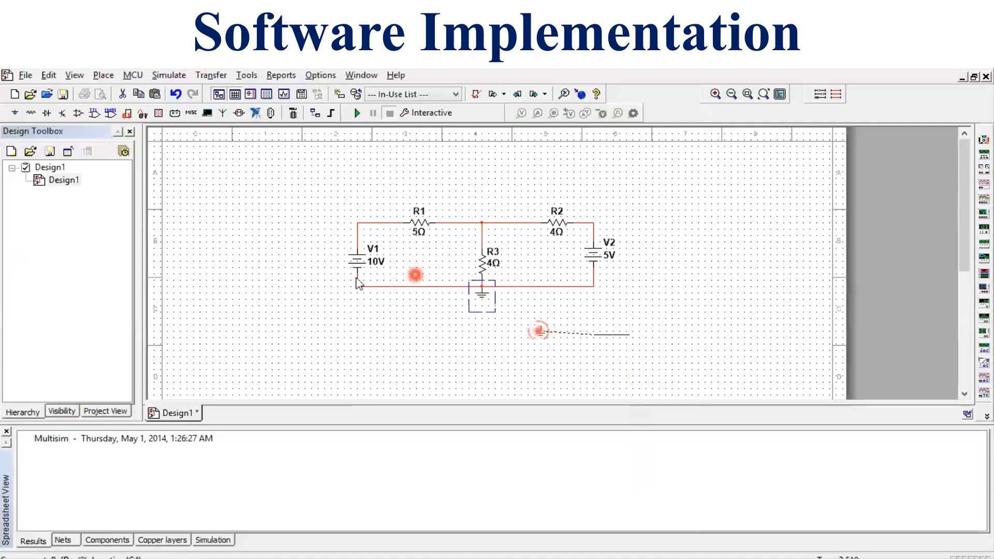
click(328, 161)
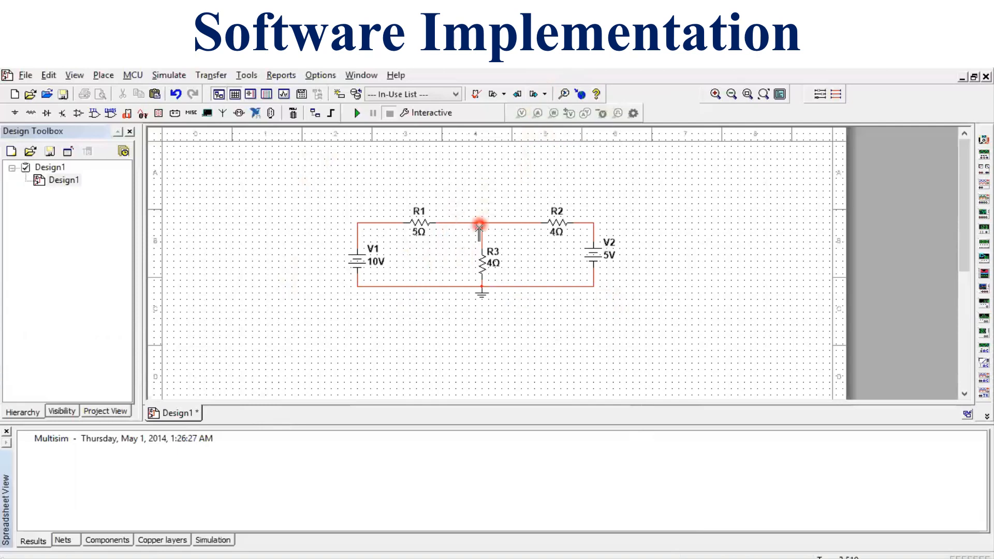
Step: Place one current probe on the wire just before R1 and another on the wire between R2 and V2
click(538, 114)
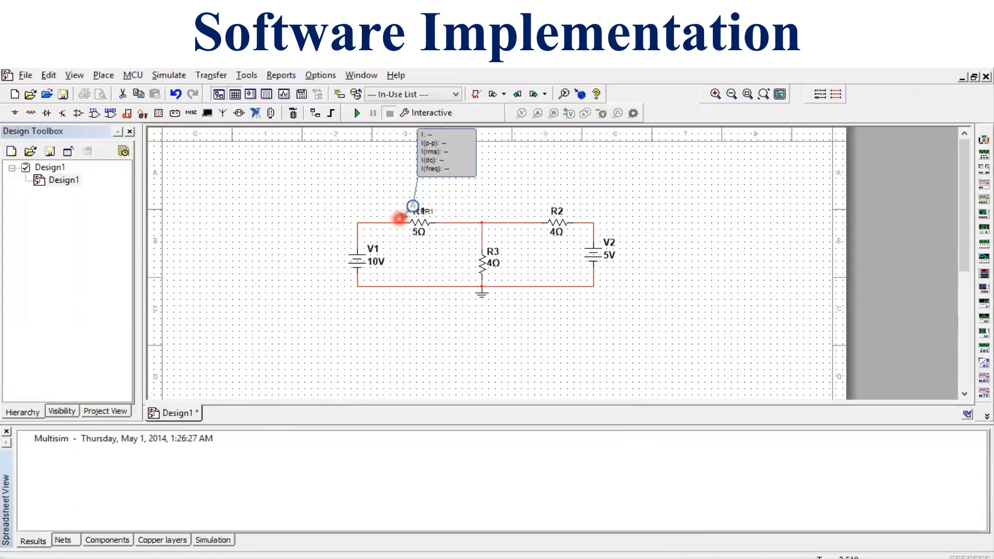
click(397, 224)
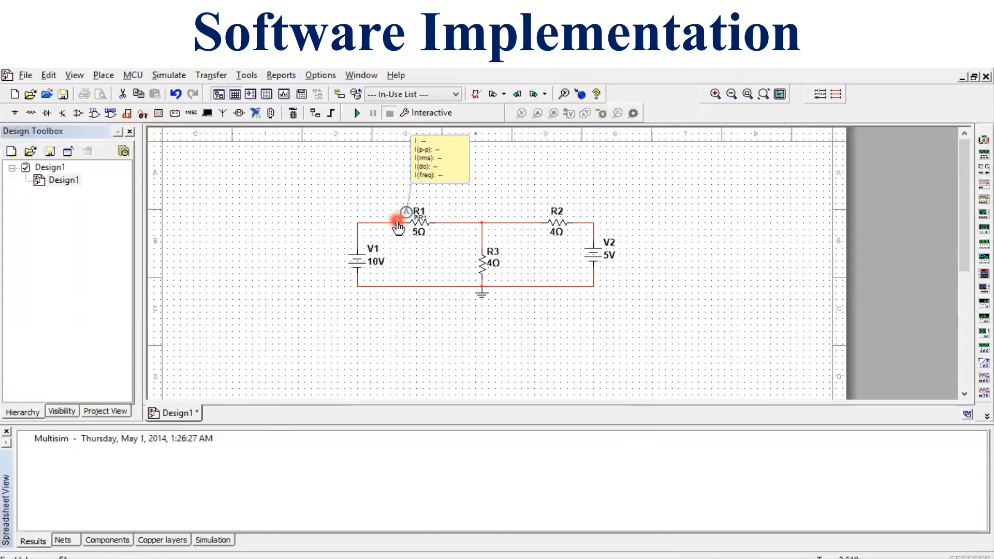
click(540, 110)
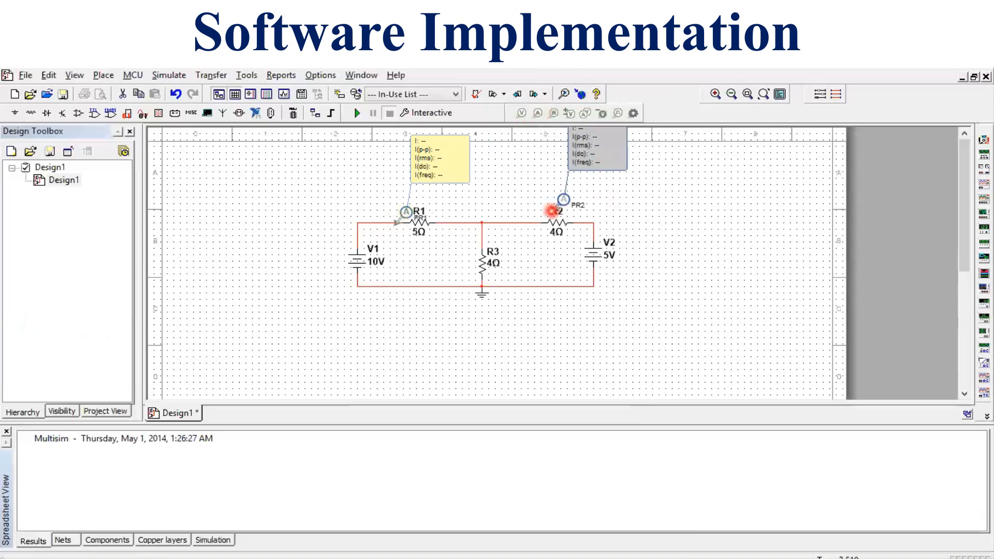
click(587, 223)
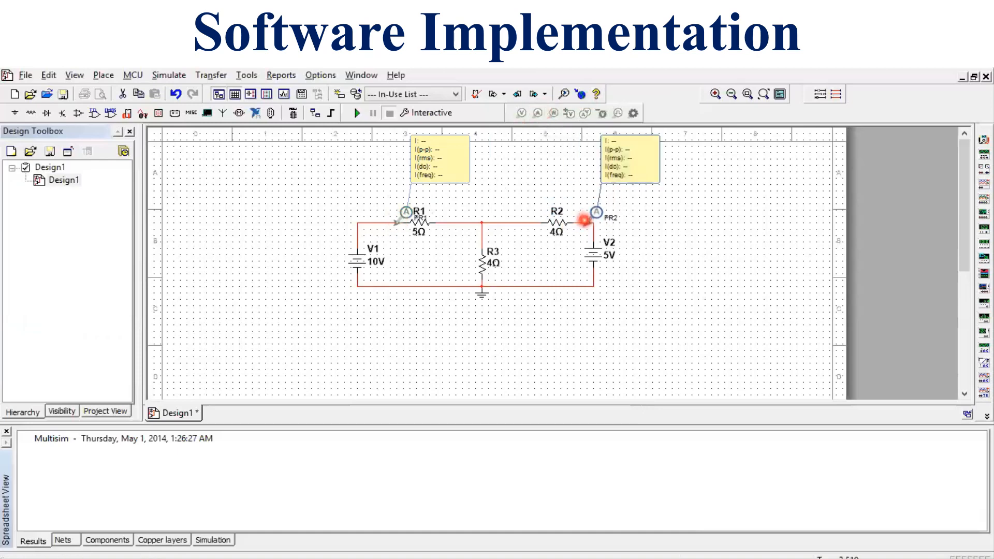
click(372, 170)
Step: Give current probe PR1 custom parameters that show only I(dc), with all other current parameters hidden
click(450, 164)
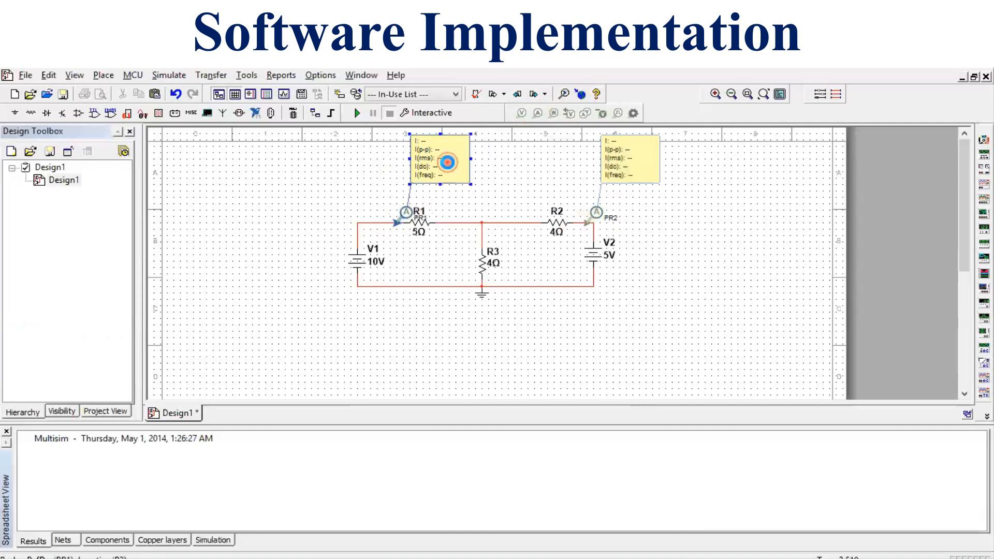
double_click(448, 165)
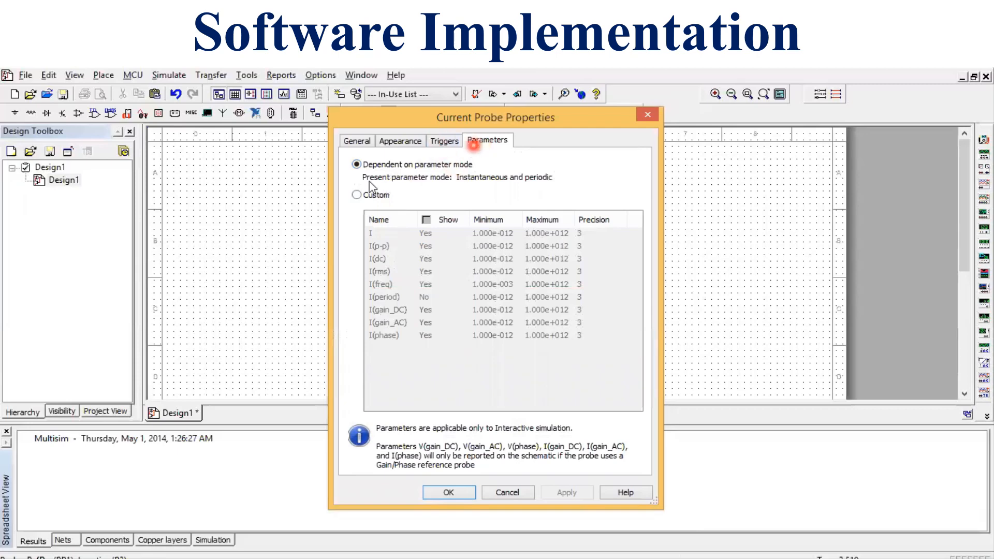
click(371, 196)
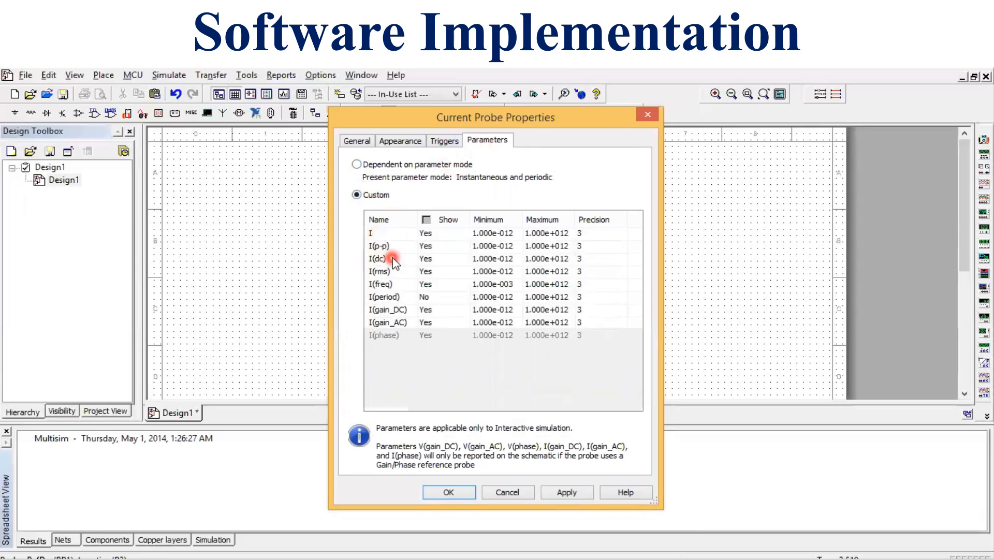
click(438, 234)
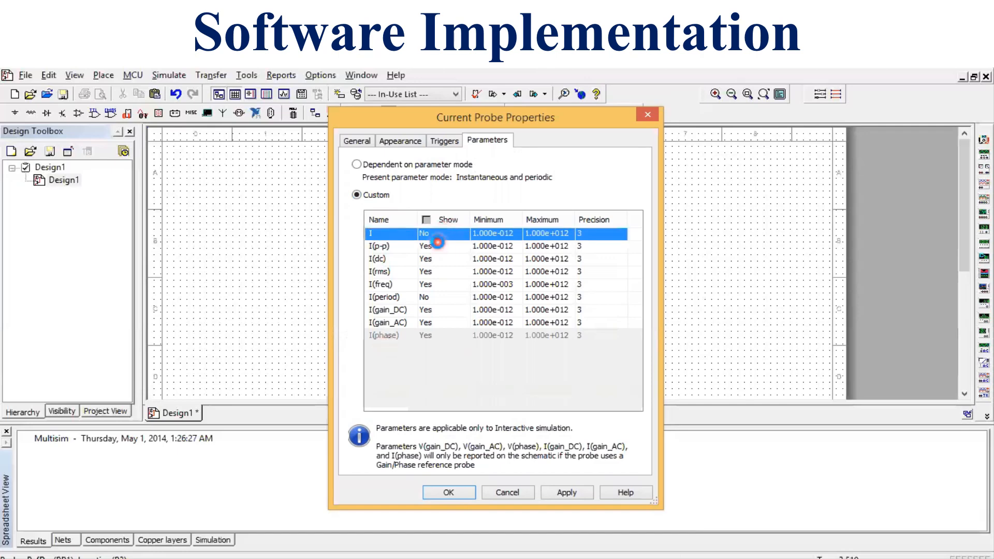
click(439, 247)
click(439, 272)
click(439, 284)
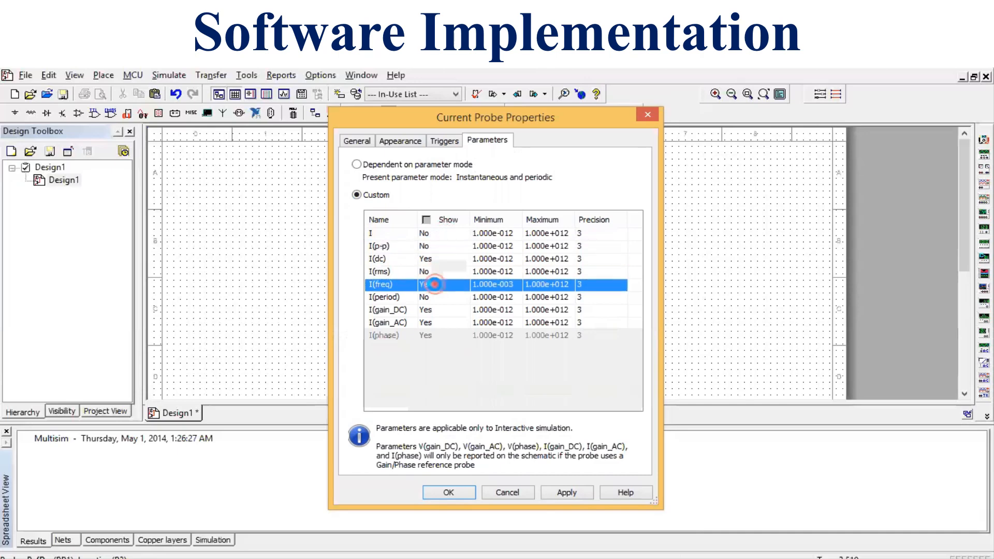
click(436, 297)
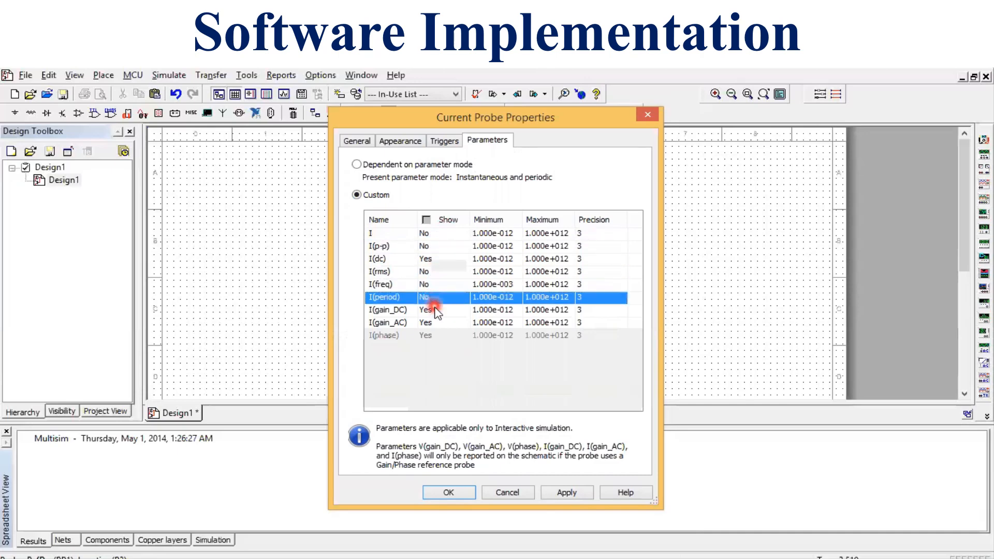
click(436, 309)
click(436, 323)
click(436, 335)
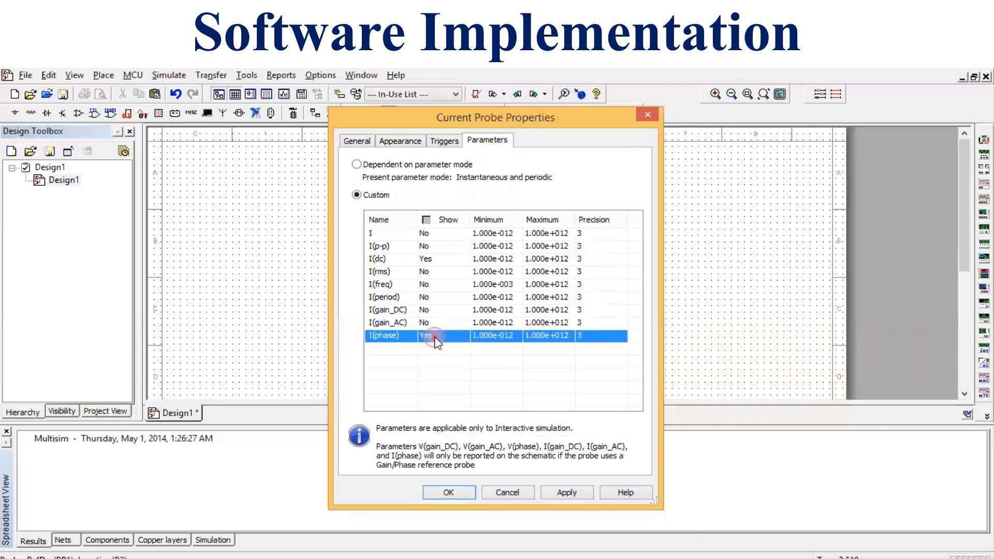
click(448, 492)
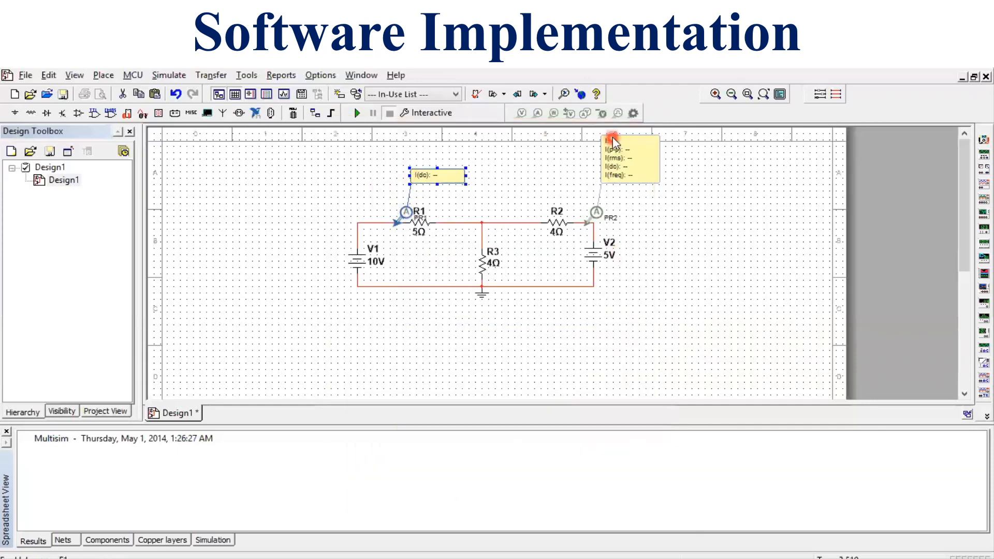
Step: Give current probe PR2 custom parameters that show only I(dc), and run the interactive simulation
click(617, 156)
double_click(617, 156)
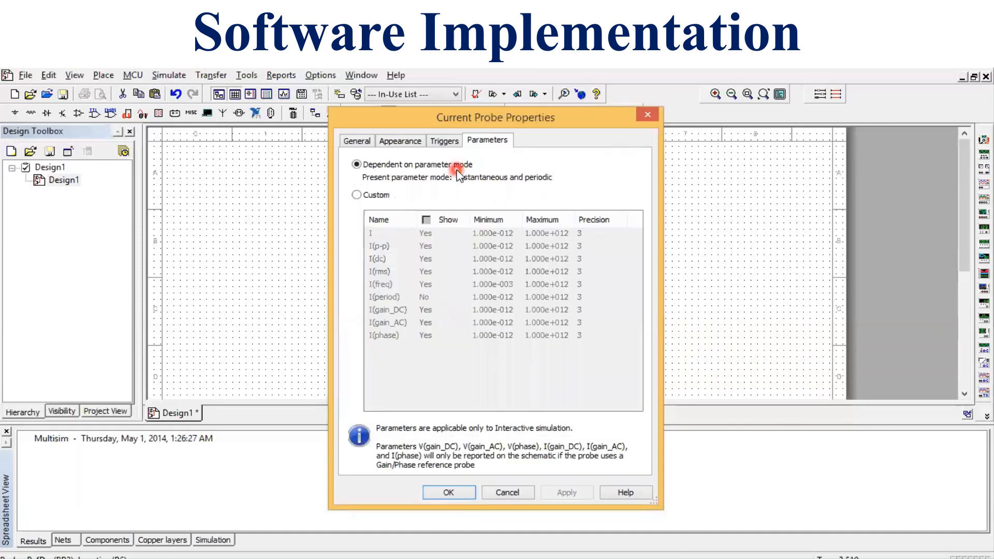
click(379, 196)
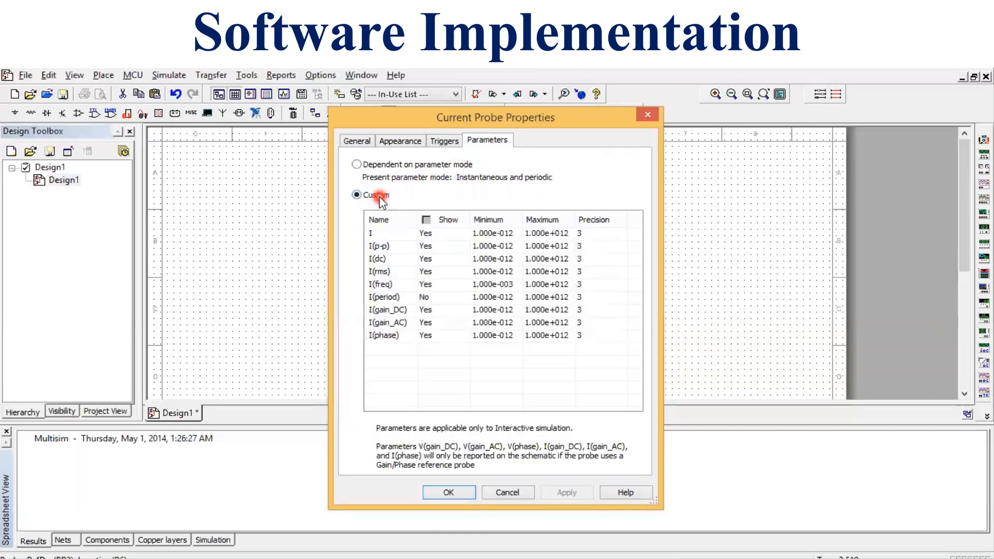
click(428, 220)
click(427, 220)
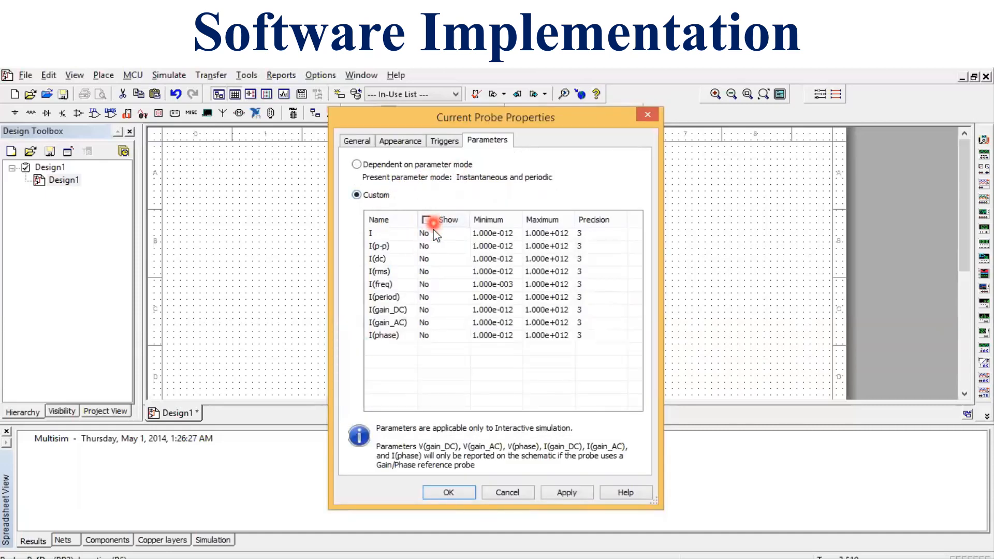
click(434, 233)
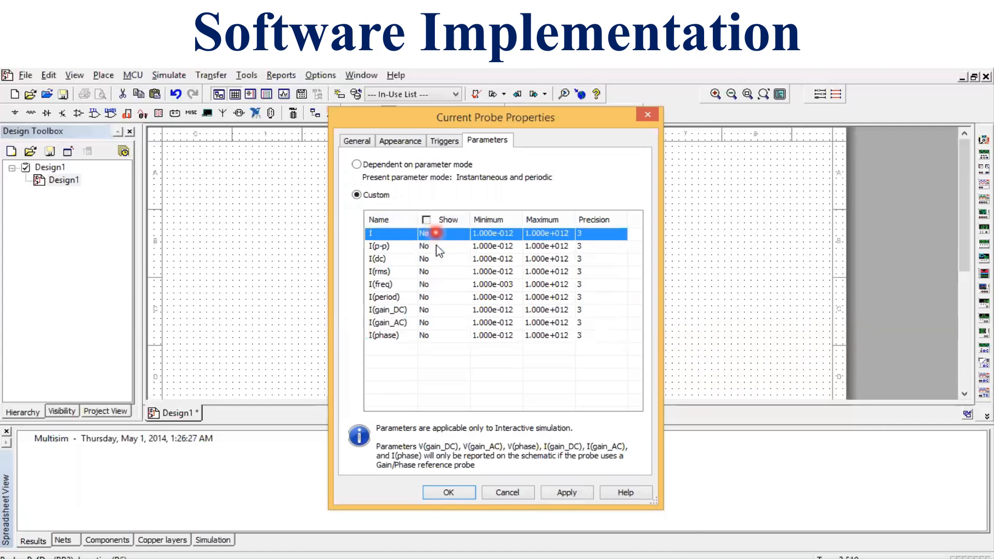
click(436, 247)
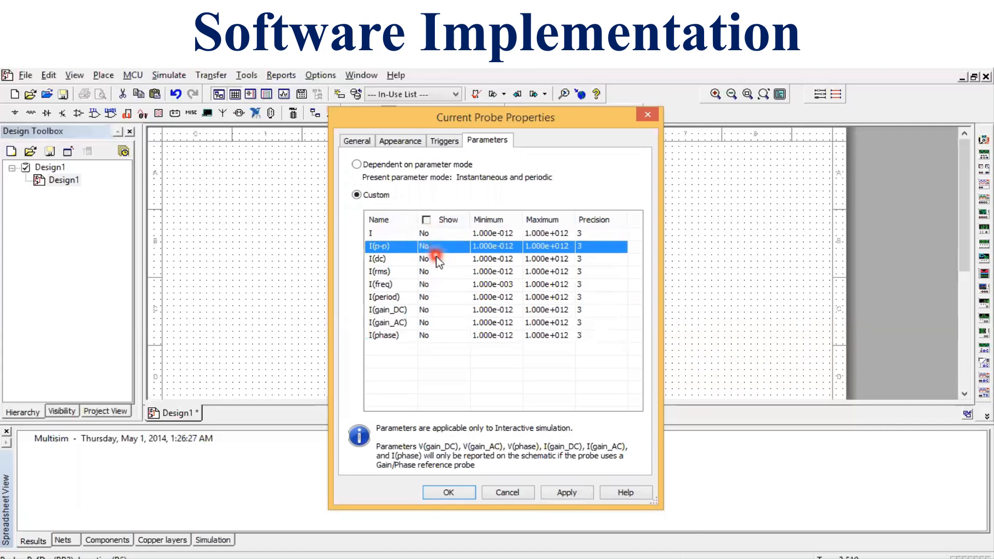
click(437, 259)
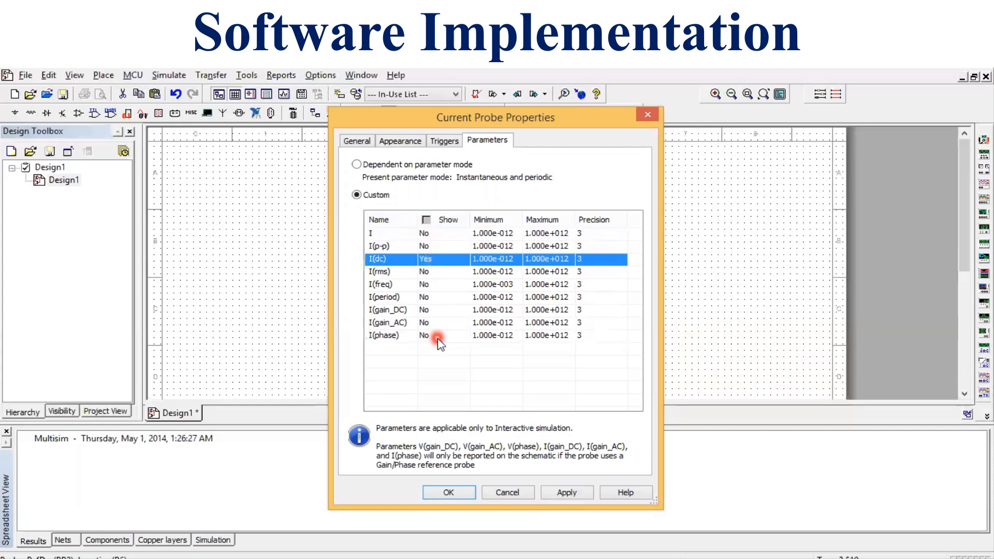
click(445, 494)
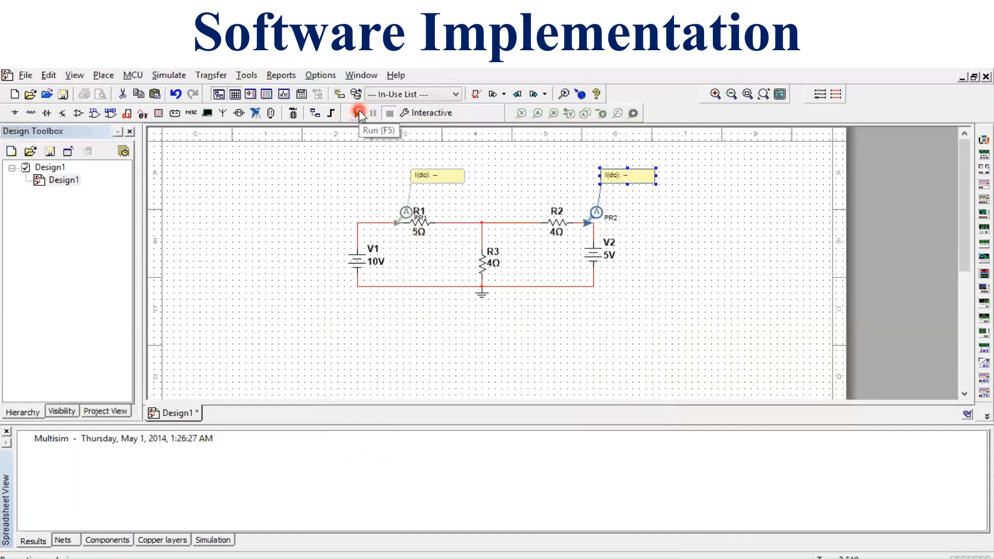
click(359, 112)
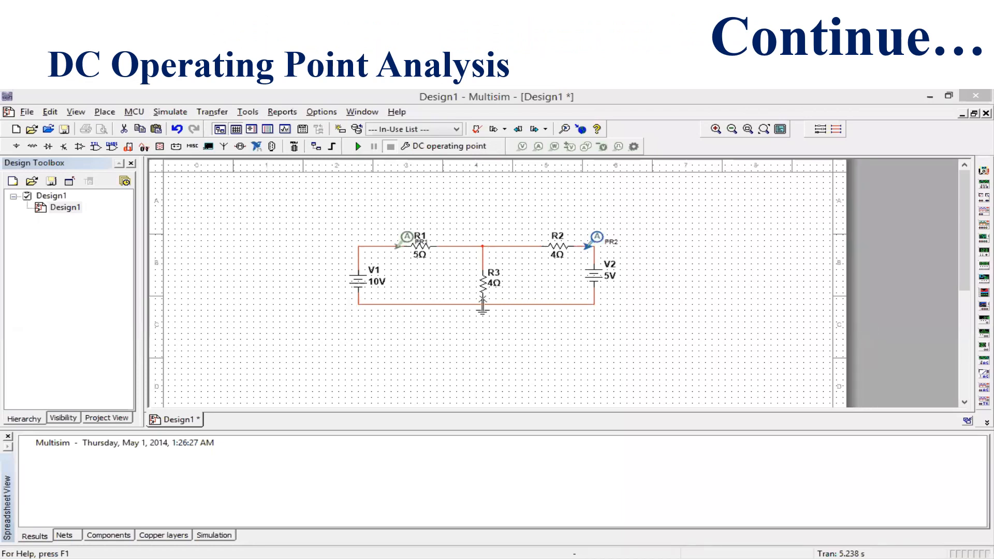
Step: Run a DC Operating Point analysis of I(PR1) and I(PR2) and maximize the Grapher View of the results
click(176, 114)
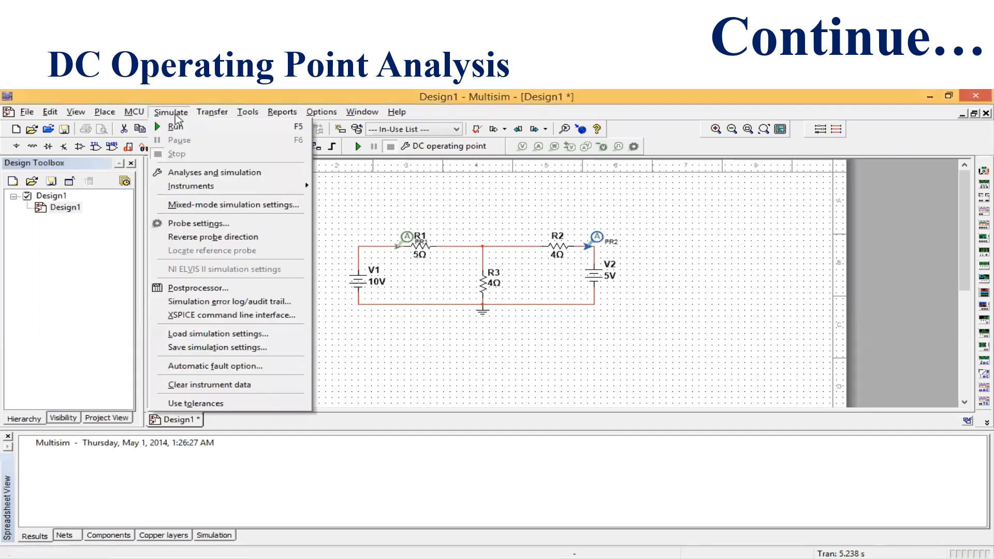
click(190, 175)
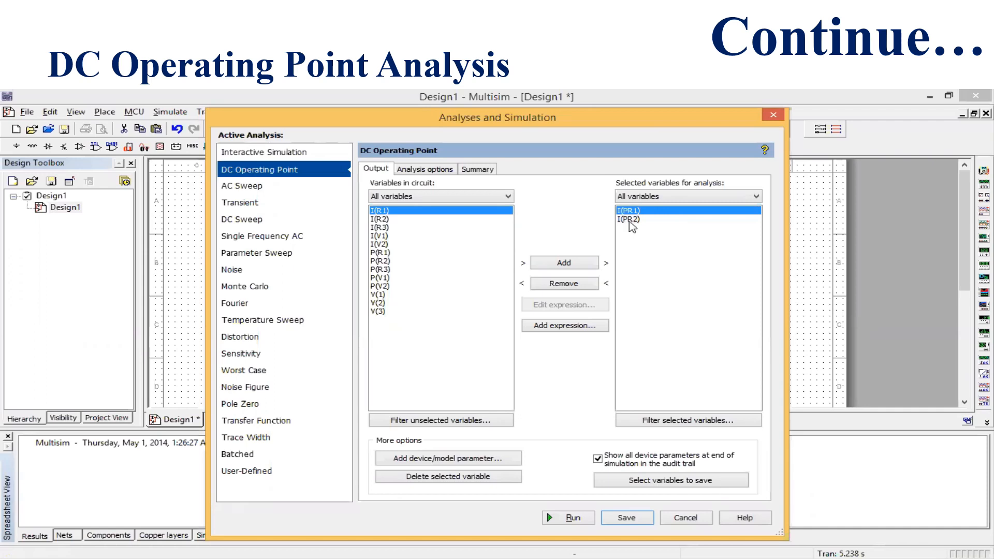
click(573, 520)
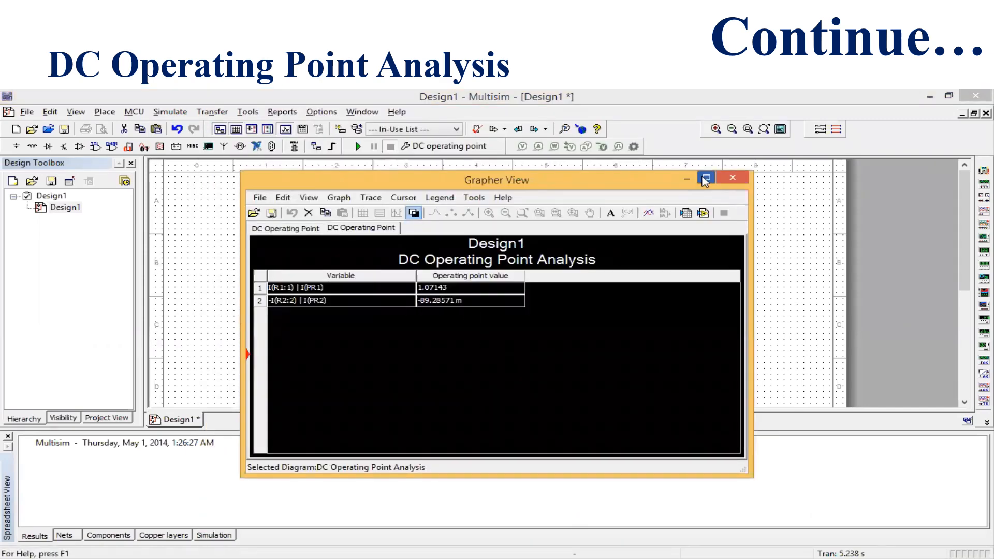
click(705, 179)
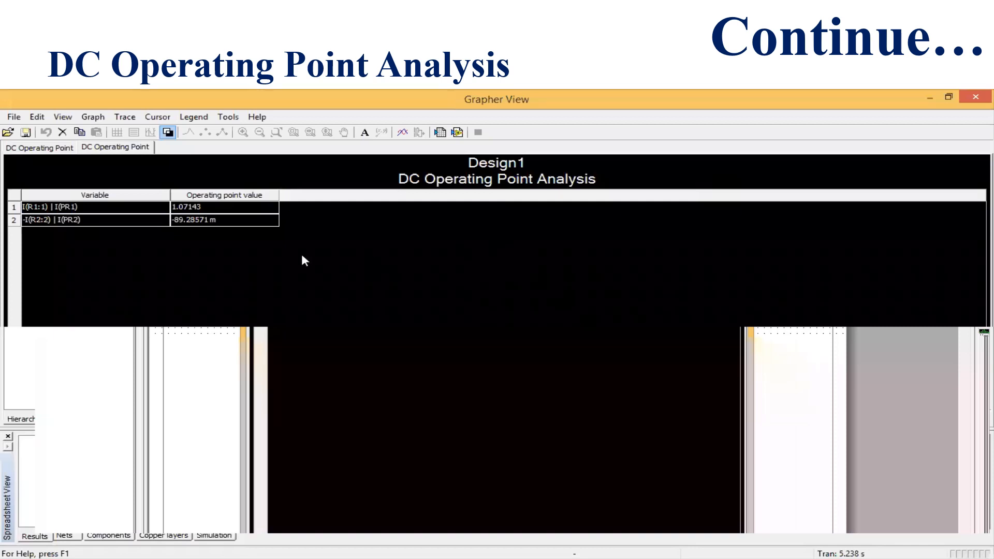